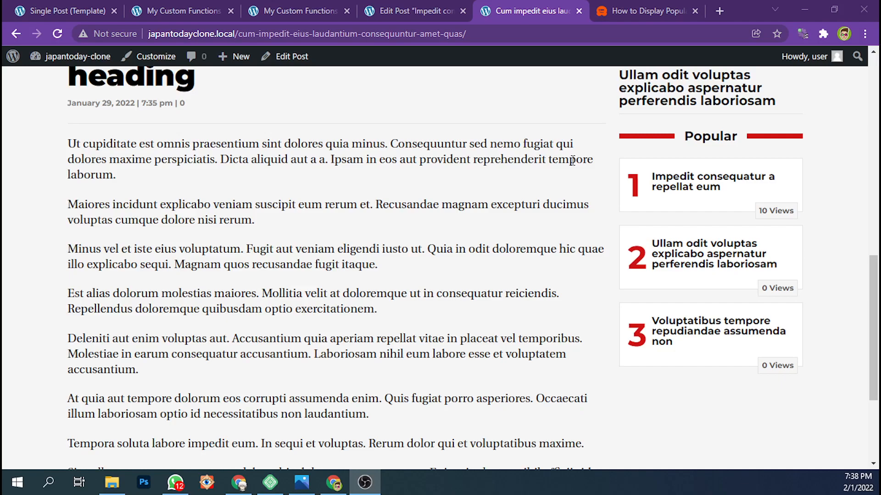
Look over the tutorial article, the post's custom fields and the PHP code saved in My Custom Functions
left_click(629, 8)
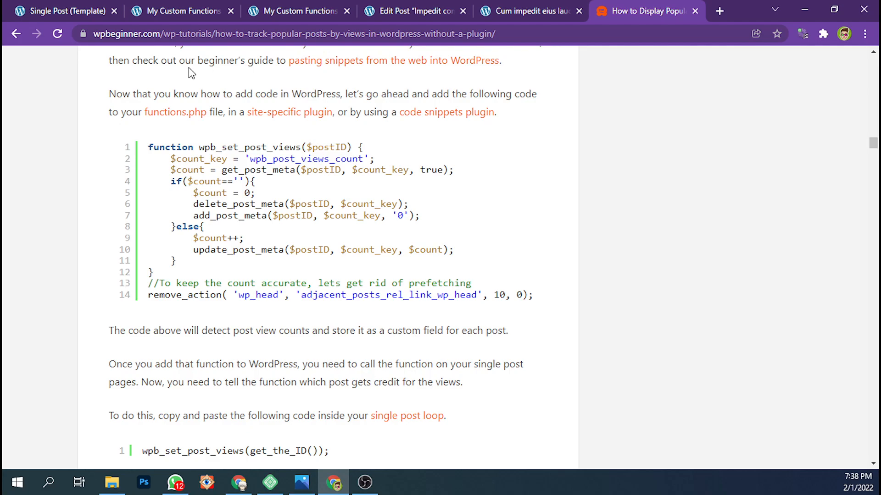
left_click(517, 5)
left_click(430, 6)
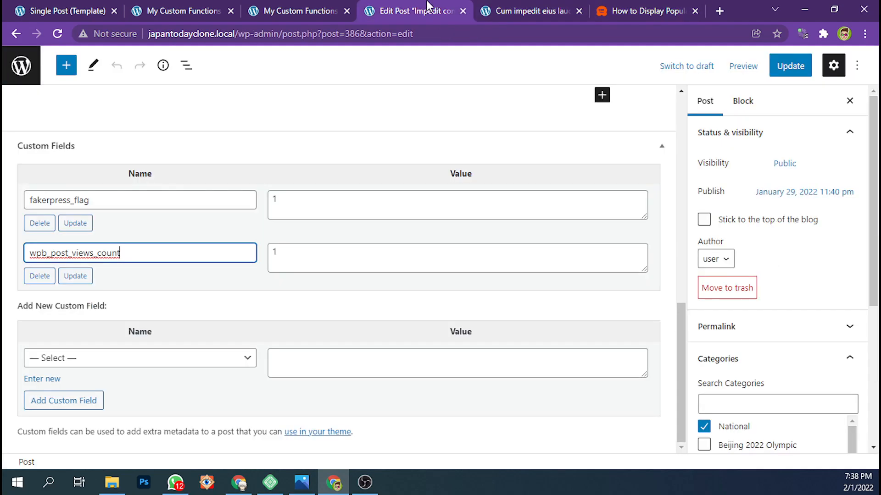
left_click(296, 7)
left_click(206, 9)
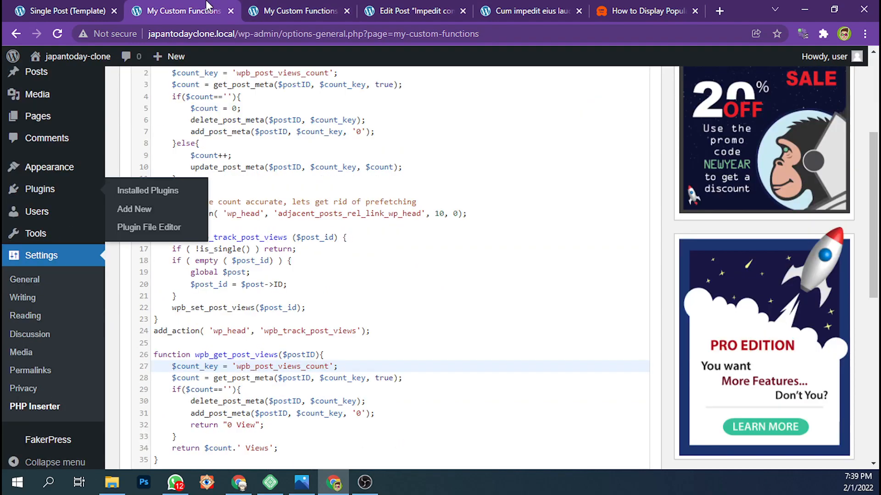
scroll(358, 101, "up", 5)
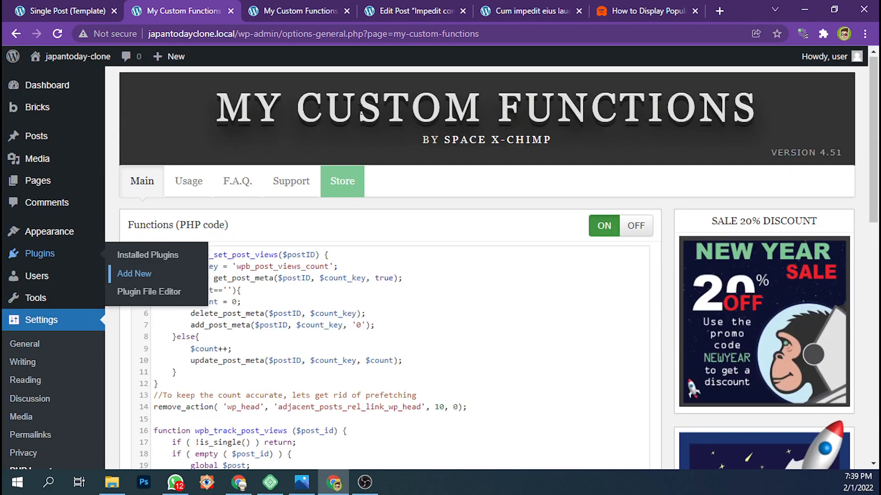
left_click(281, 5)
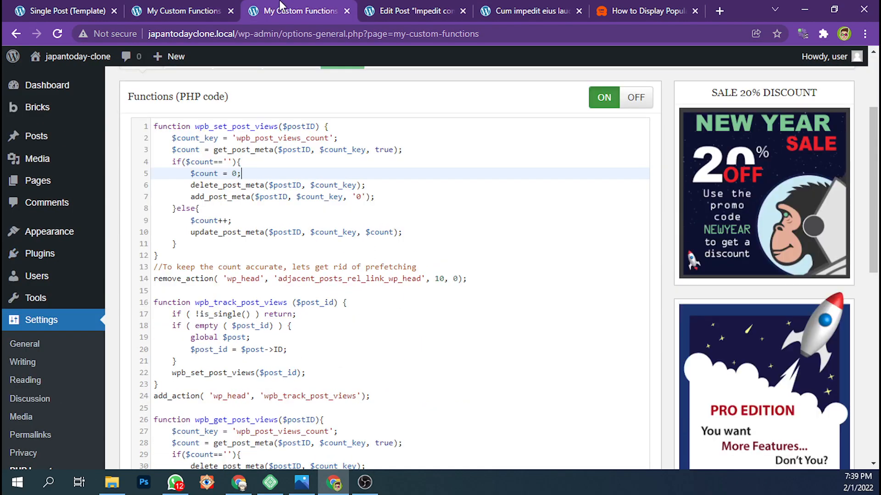
scroll(282, 78, "up", 1)
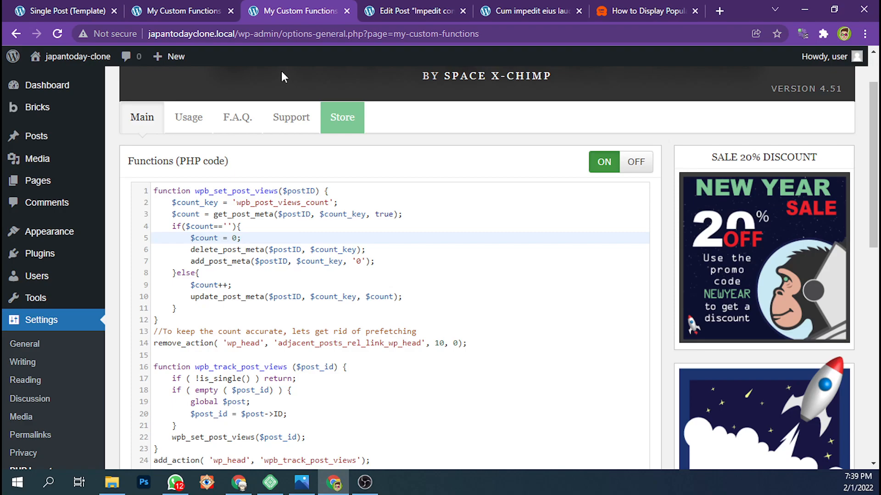
scroll(281, 71, "up", 1)
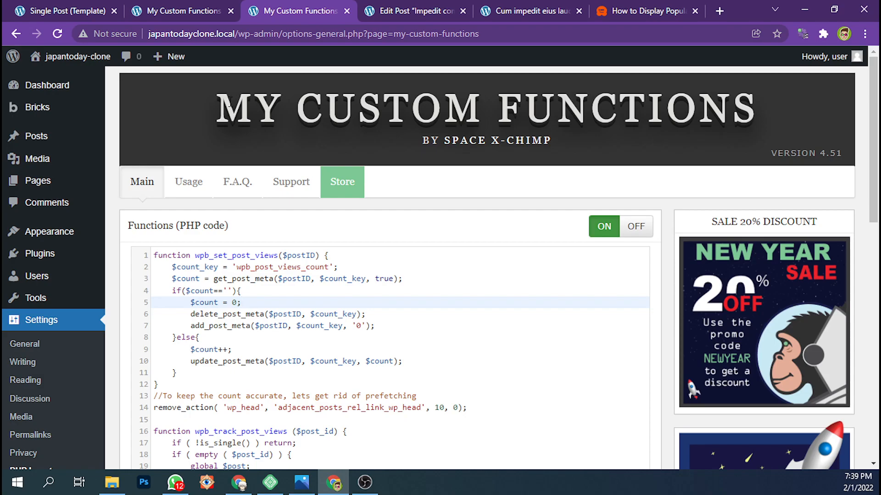
Examine the My Custom Functions plugin title and the wpb_set_post_views code in its PHP editor
left_click_drag(226, 103, 750, 112)
scroll(294, 188, "down", 1)
left_click(255, 215)
scroll(255, 214, "down", 3)
scroll(261, 215, "up", 3)
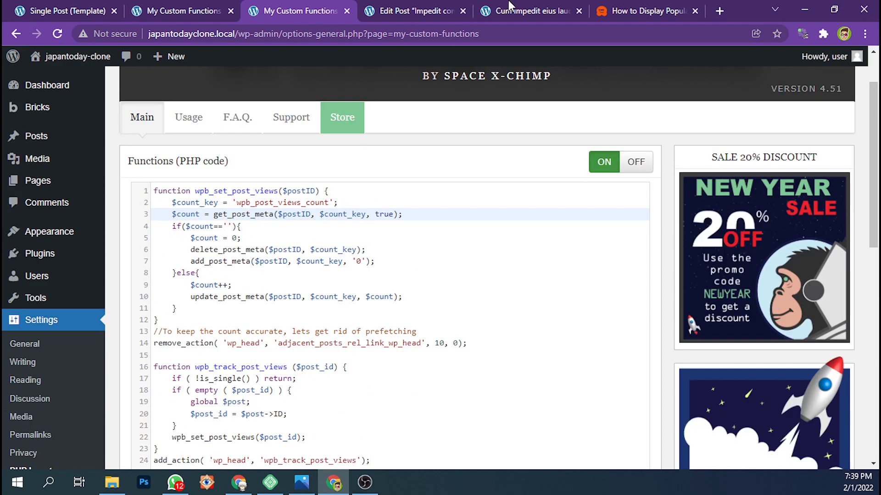
Read the WPBeginner article's Method 2 section on displaying popular posts by views without a plugin
left_click(527, 10)
left_click(647, 11)
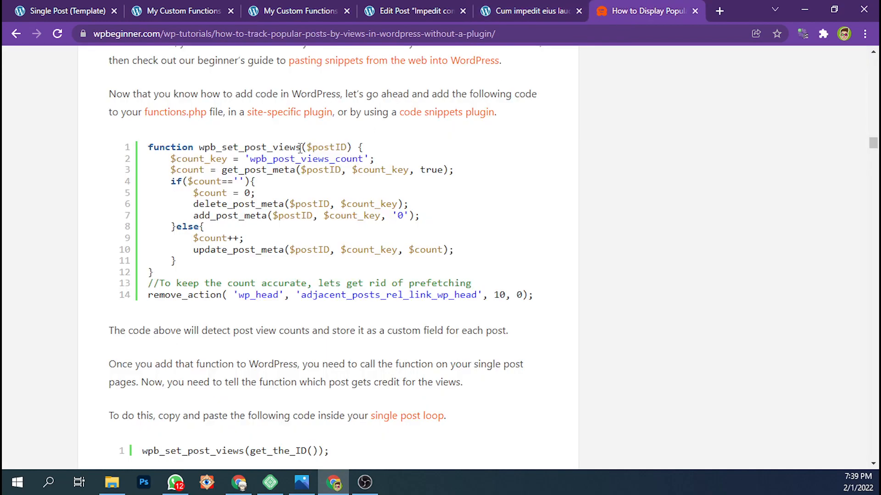
scroll(257, 154, "up", 7)
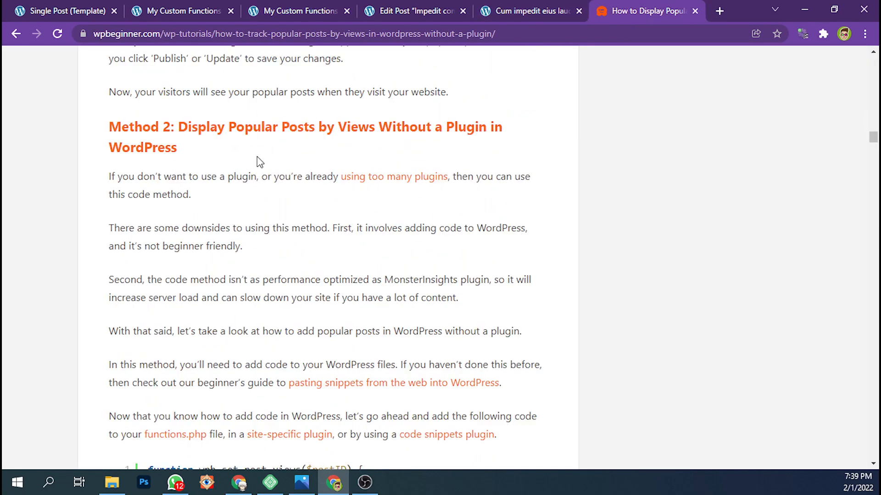
scroll(258, 158, "up", 3)
scroll(257, 156, "down", 3)
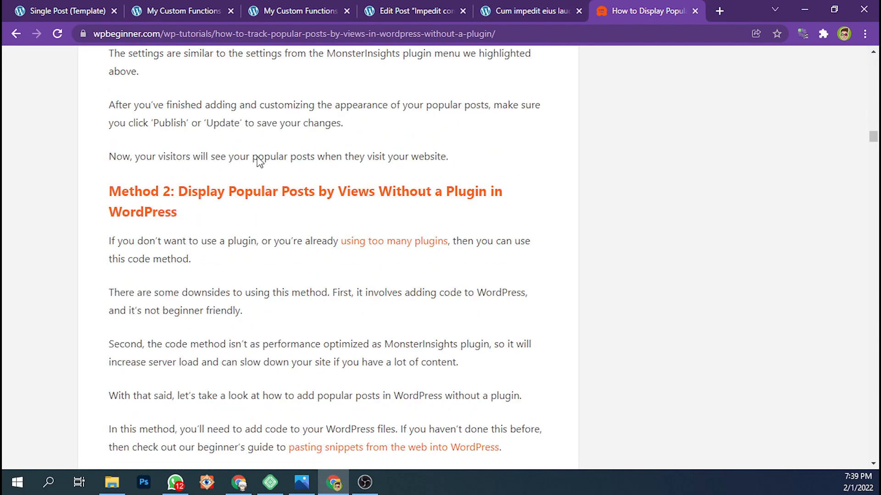
left_click_drag(193, 153, 112, 129)
left_click(206, 149)
scroll(209, 151, "down", 1)
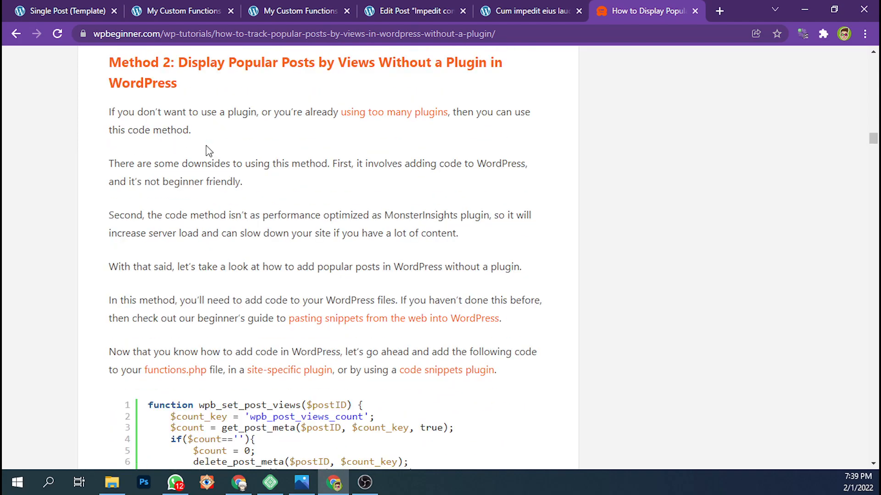
scroll(206, 147, "down", 1)
scroll(207, 146, "up", 2)
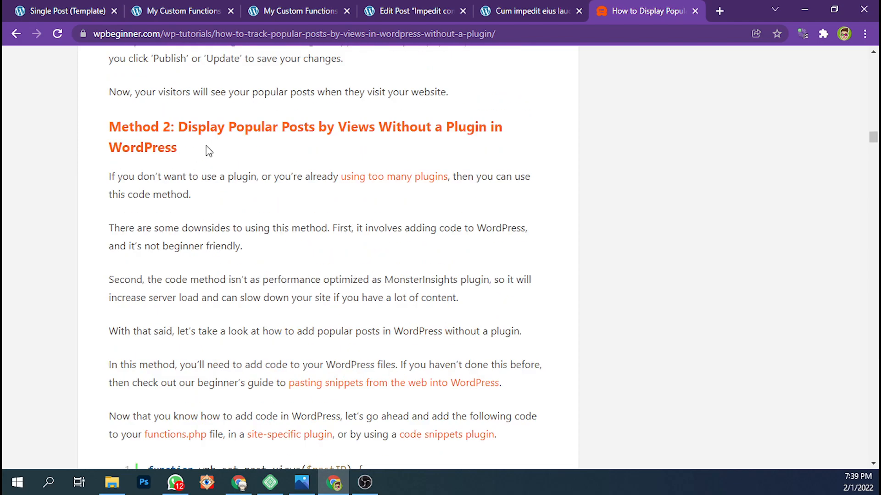
scroll(212, 156, "down", 4)
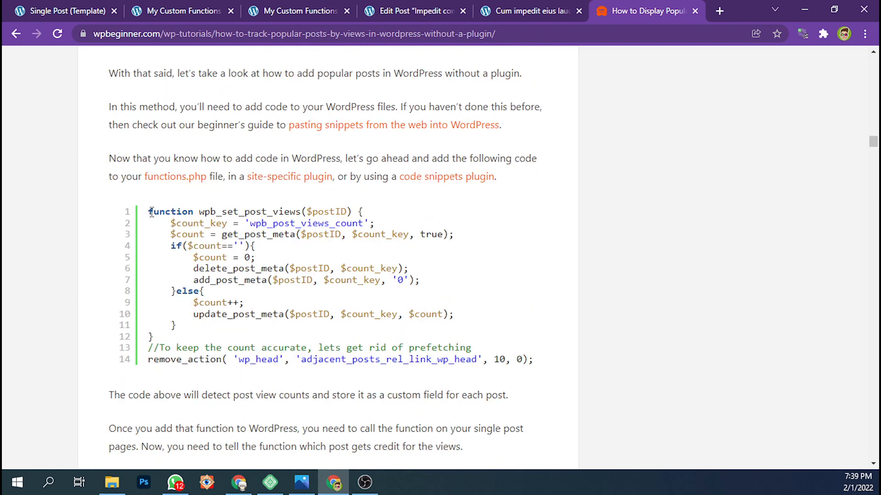
Compare the article's wpb_set_post_views snippet with lines 1 to 14 of the My Custom Functions PHP code
left_click_drag(151, 213, 542, 366)
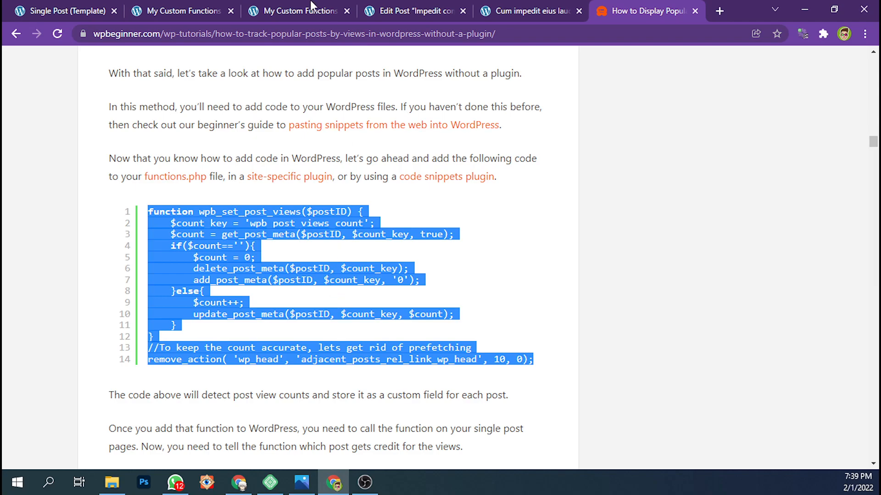
left_click(312, 9)
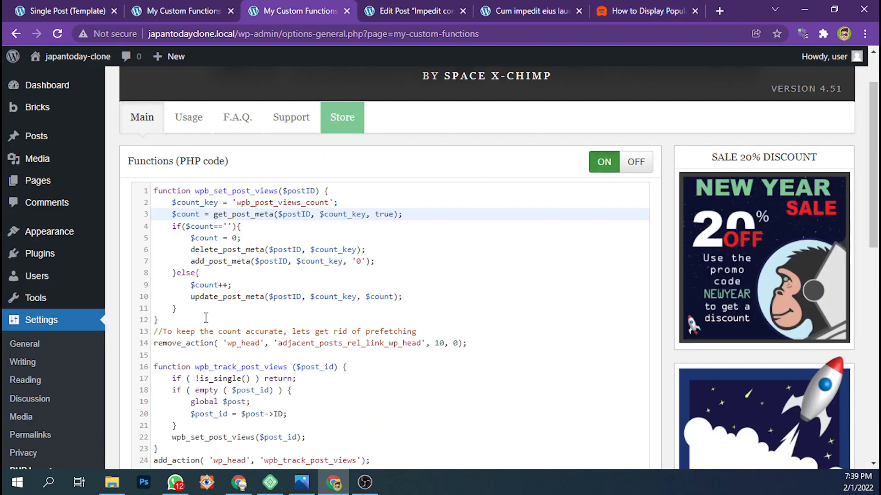
left_click(469, 346)
left_click_drag(536, 344, 153, 190)
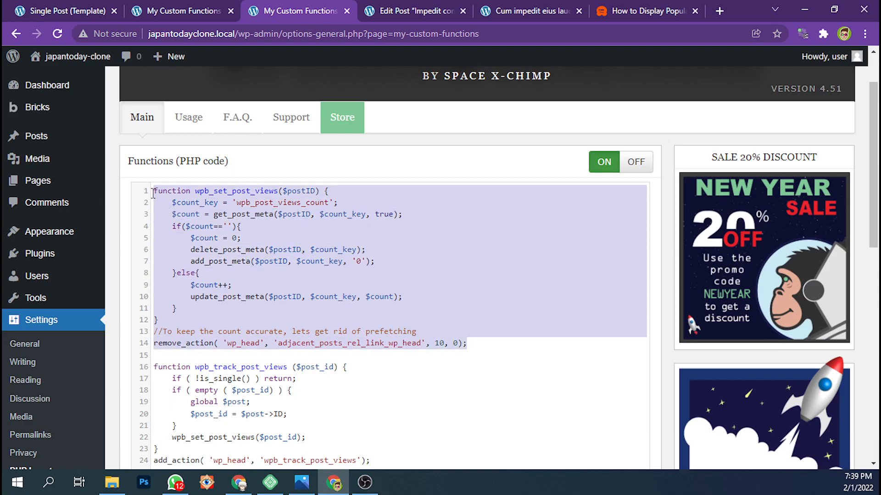
left_click(499, 337)
left_click(647, 11)
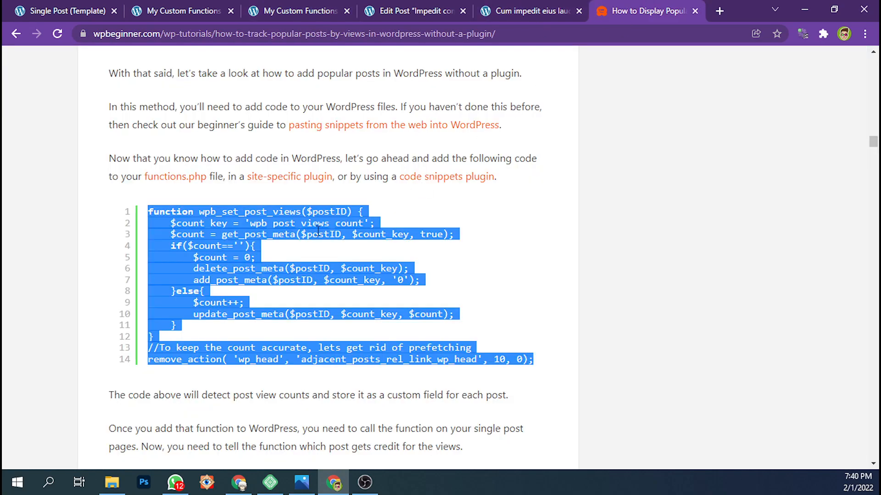
left_click(312, 234)
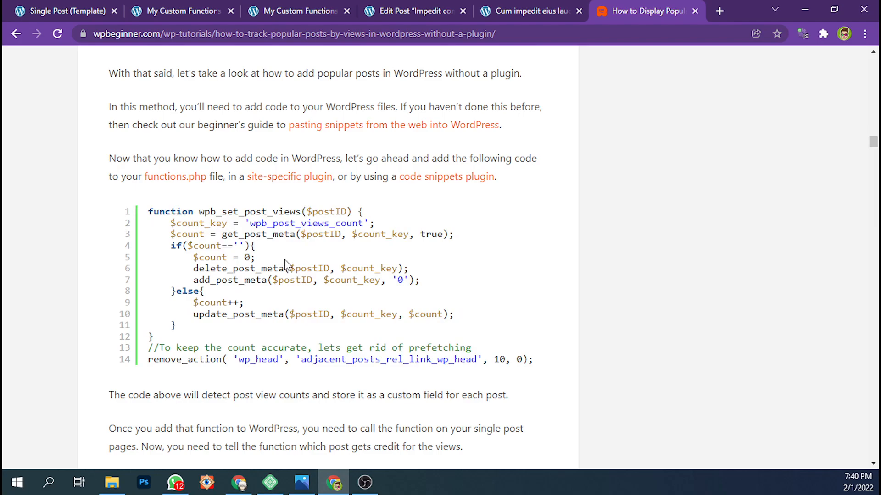
View the Impedit consequatur a repellat eum post in the editor, and review the full PHP code through wpb_get_post_views
left_click(407, 6)
scroll(402, 106, "up", 10)
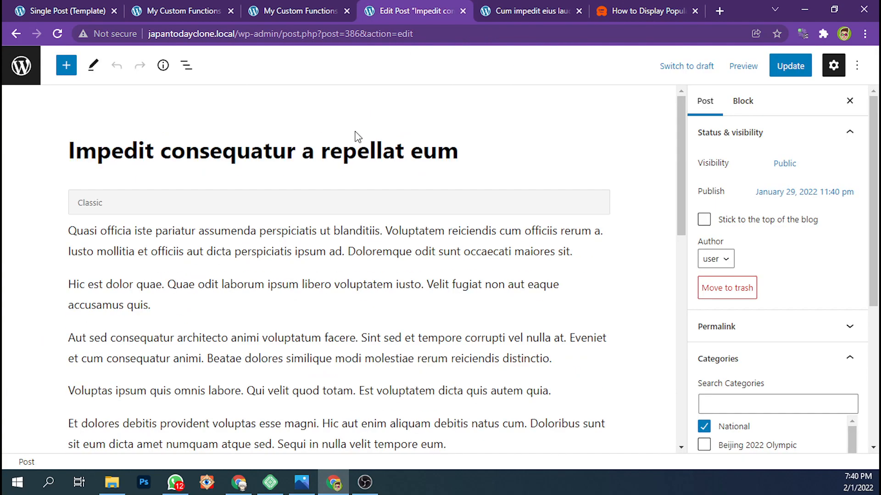
left_click(252, 6)
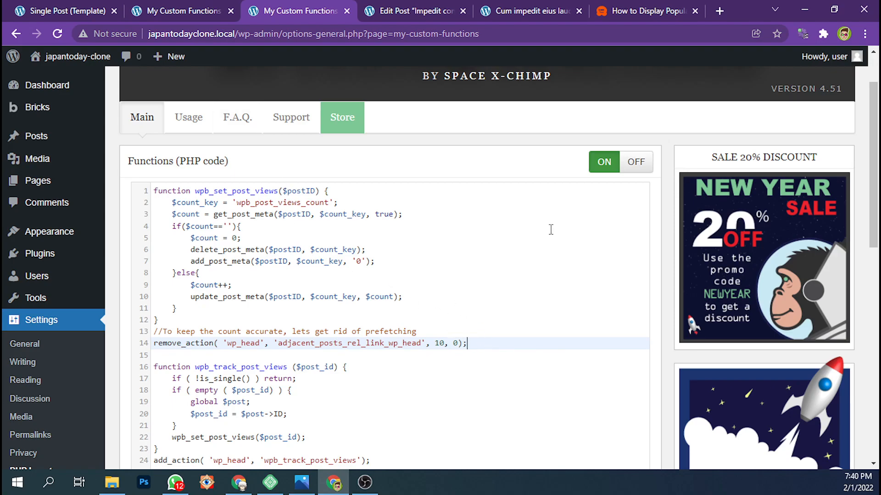
scroll(509, 179, "down", 4)
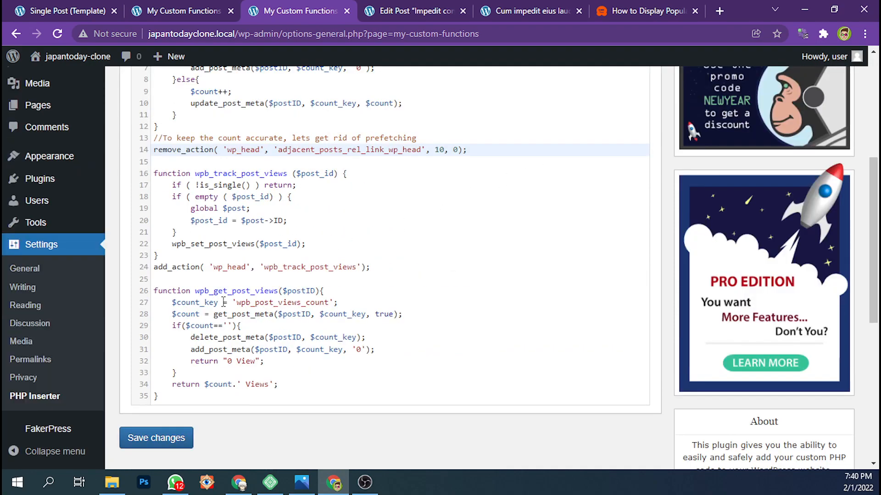
scroll(262, 290, "up", 3)
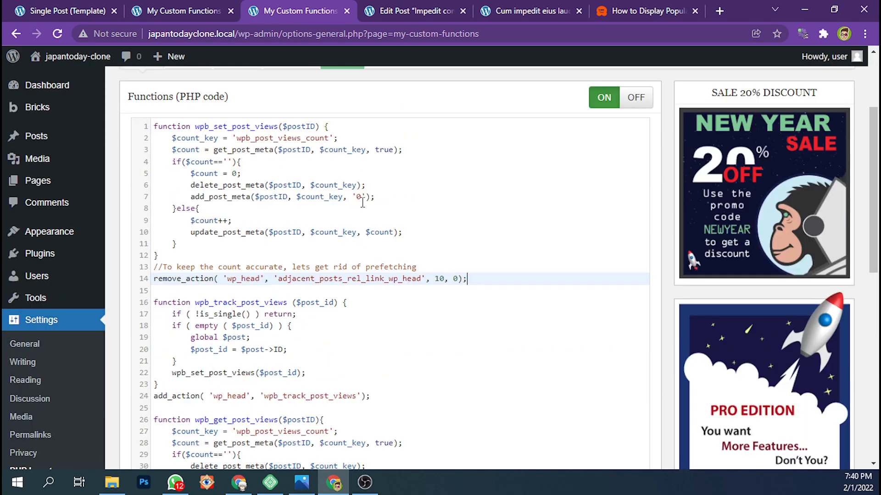
Check the wpb_post_views_count custom field value of the Impedit consequatur a repellat eum post
left_click(535, 3)
left_click(418, 6)
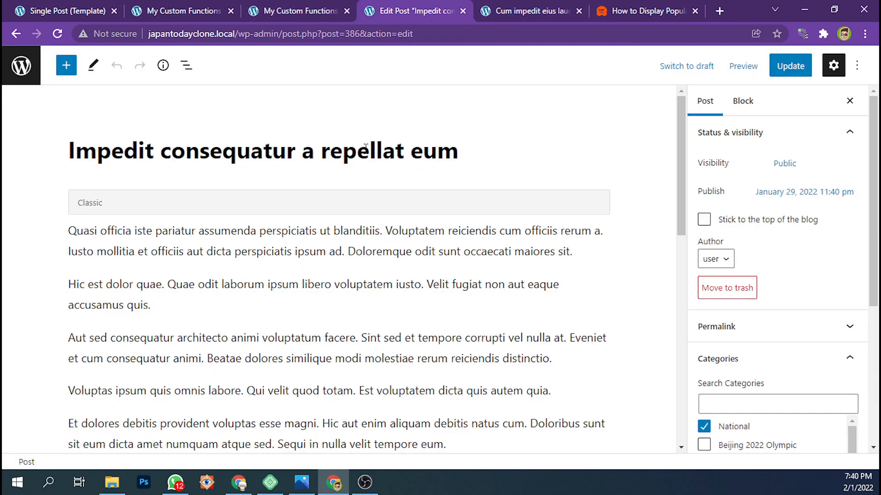
scroll(295, 271, "down", 12)
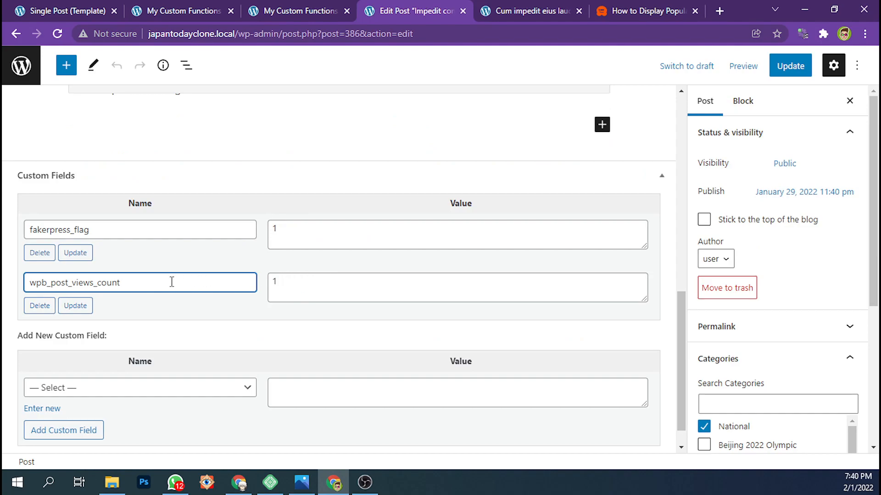
left_click(281, 284)
type("1")
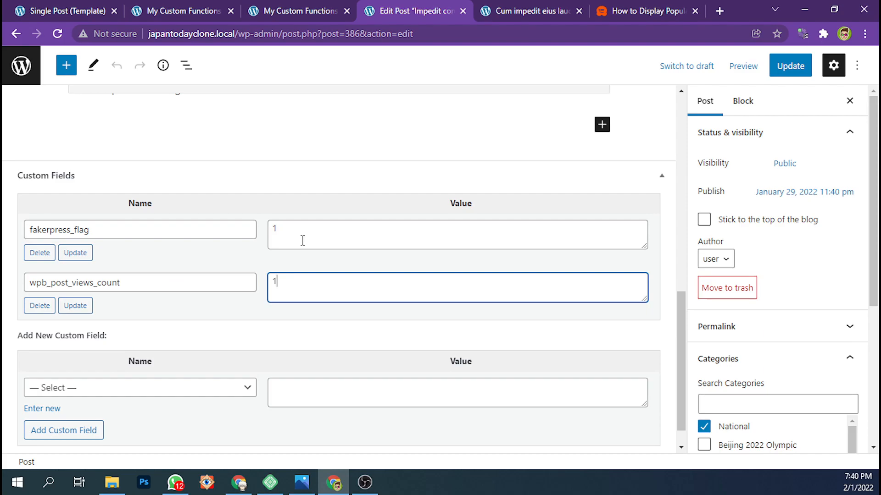
Review the wpb_track_post_views code in My Custom Functions and read the article's instructions for adding the tracker through the wp_head hook
left_click(303, 11)
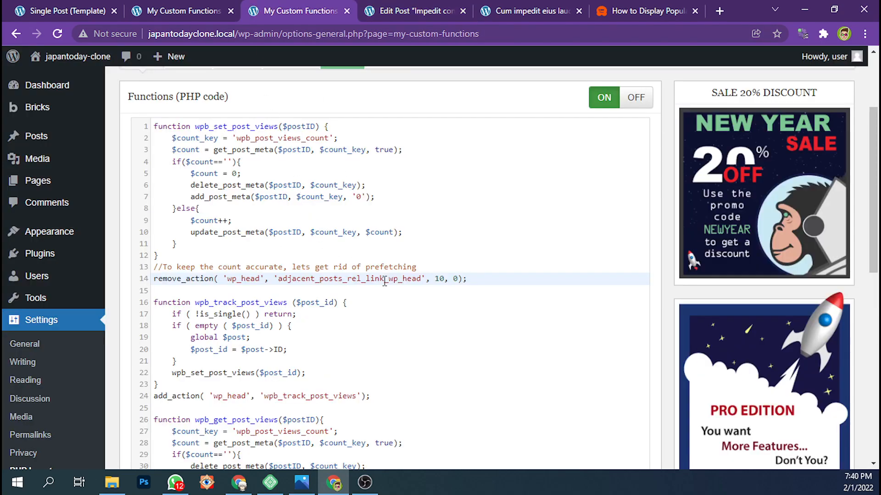
left_click(382, 396)
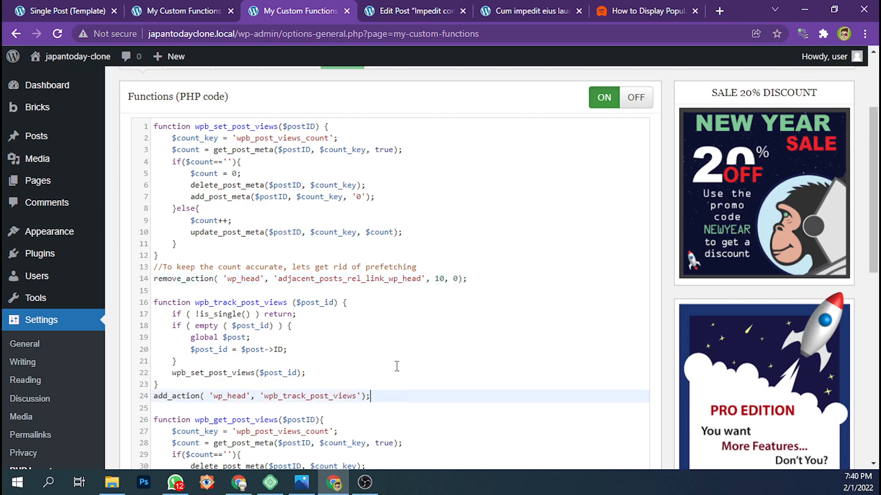
left_click(646, 10)
scroll(323, 281, "down", 3)
scroll(316, 294, "down", 5)
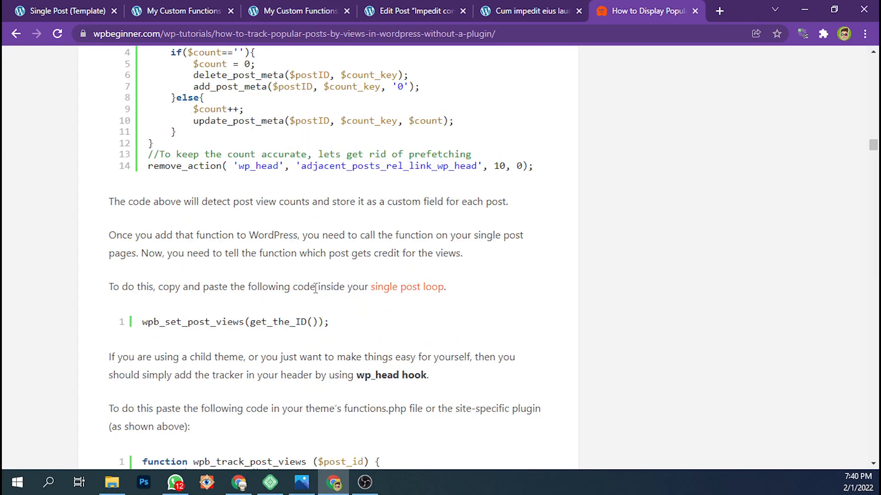
left_click_drag(420, 361, 139, 271)
left_click(209, 271)
scroll(235, 216, "up", 2)
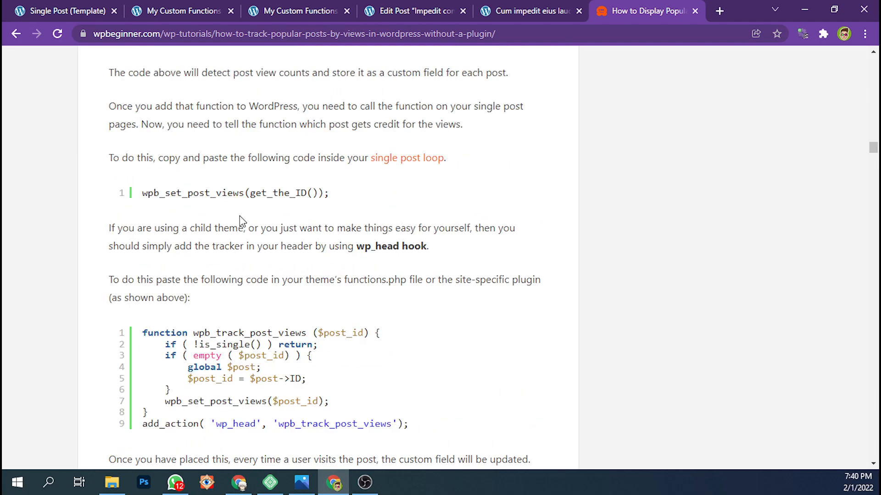
scroll(248, 230, "down", 10)
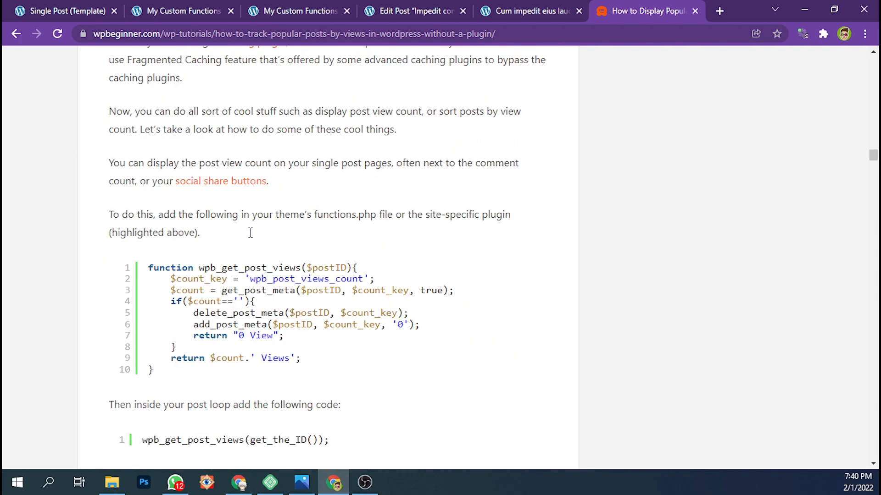
Highlight the article's wpb_set_post_views snippet and its wpb_track_post_views snippet for review
scroll(276, 243, "up", 15)
left_click_drag(548, 234, 148, 82)
scroll(263, 163, "down", 1)
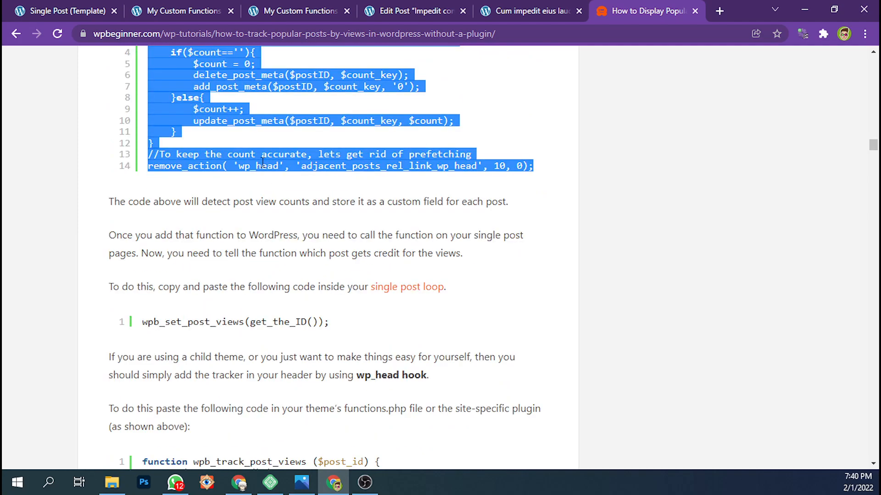
scroll(263, 163, "down", 4)
left_click_drag(406, 359, 152, 268)
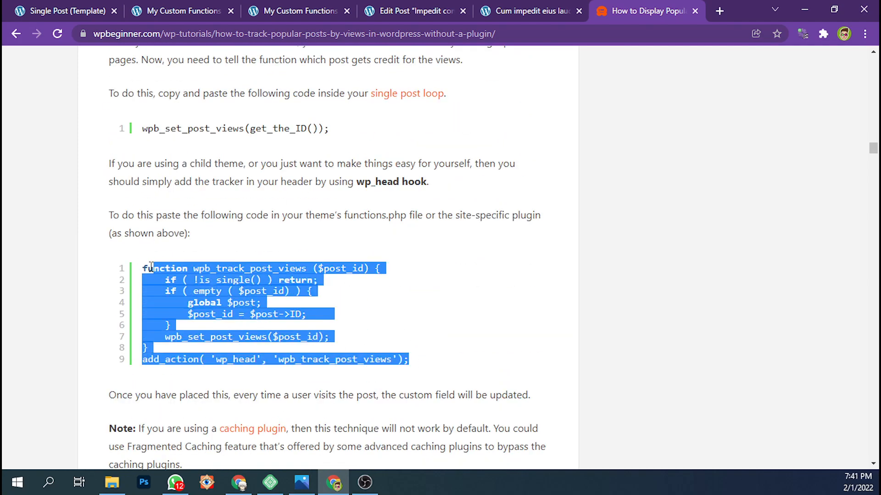
Return to the My Custom Functions PHP code and highlight the wpb_set_post_views function name on line 1
left_click(412, 8)
left_click(268, 7)
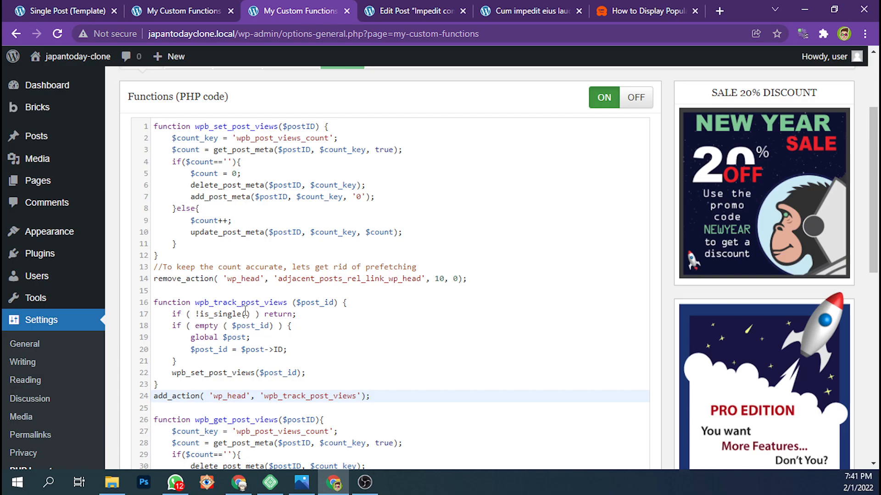
left_click(200, 126)
left_click_drag(195, 126, 278, 127)
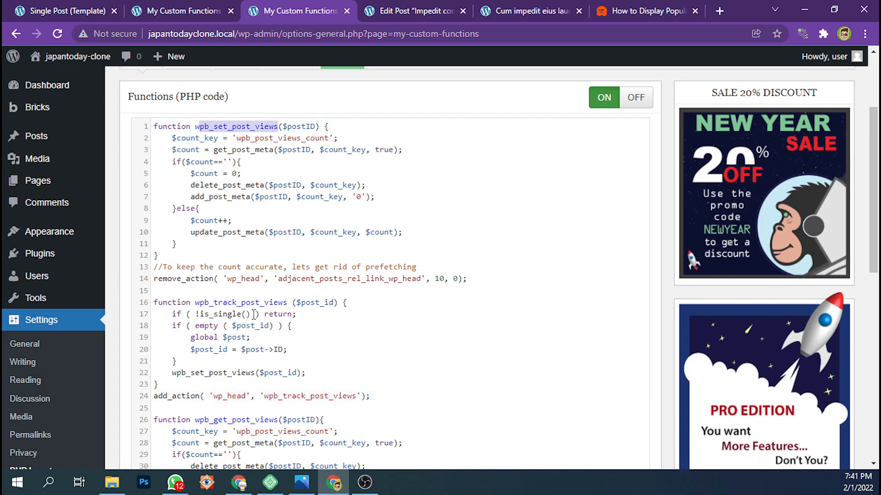
Highlight is_single() on line 17 and wpb_set_post_views on line 1, and check the Impedit post's custom fields
left_click_drag(251, 314, 200, 314)
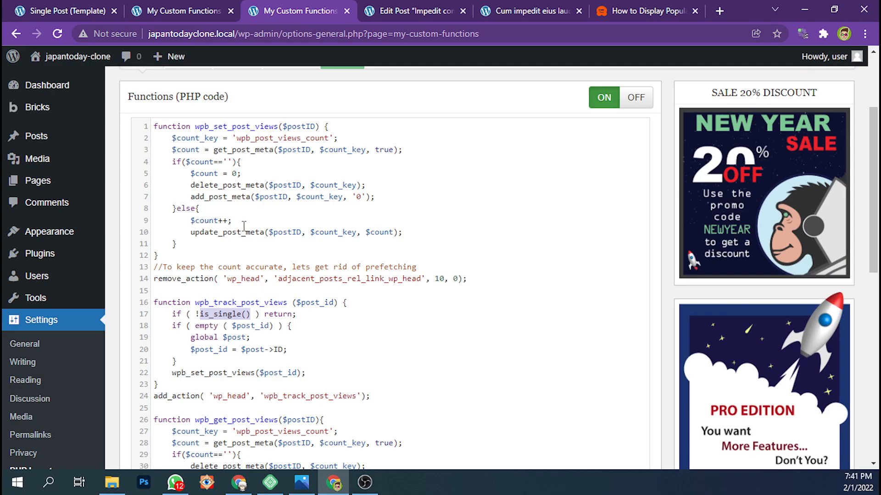
double_click(198, 126)
left_click(406, 10)
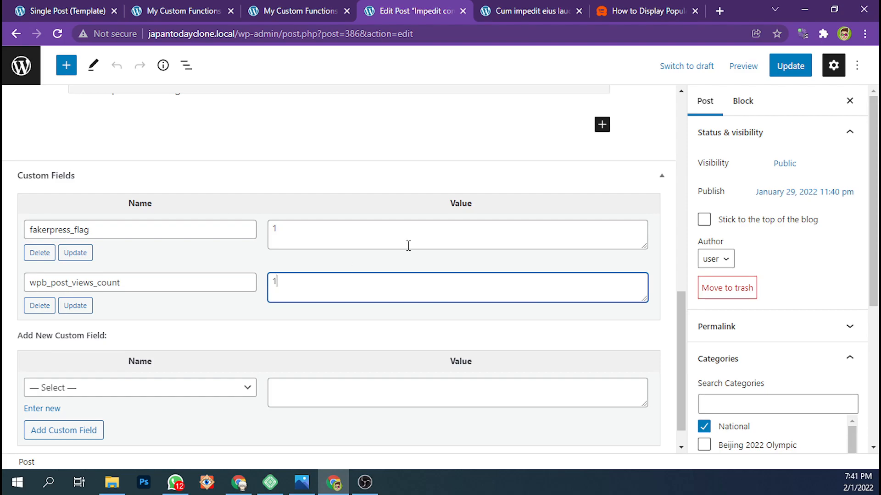
Locate wpb_get_post_views in the My Custom Functions code and highlight the matching full snippet in the WPBeginner article
left_click(317, 5)
scroll(315, 169, "down", 3)
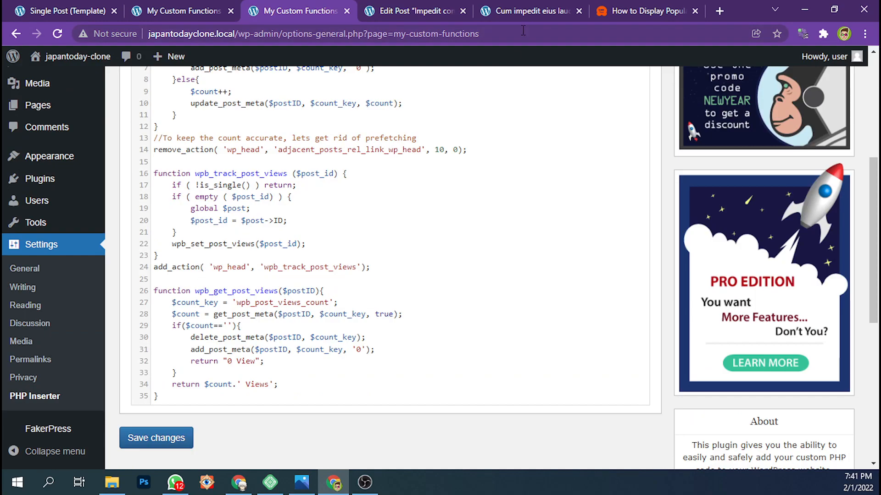
left_click(670, 6)
scroll(301, 285, "down", 10)
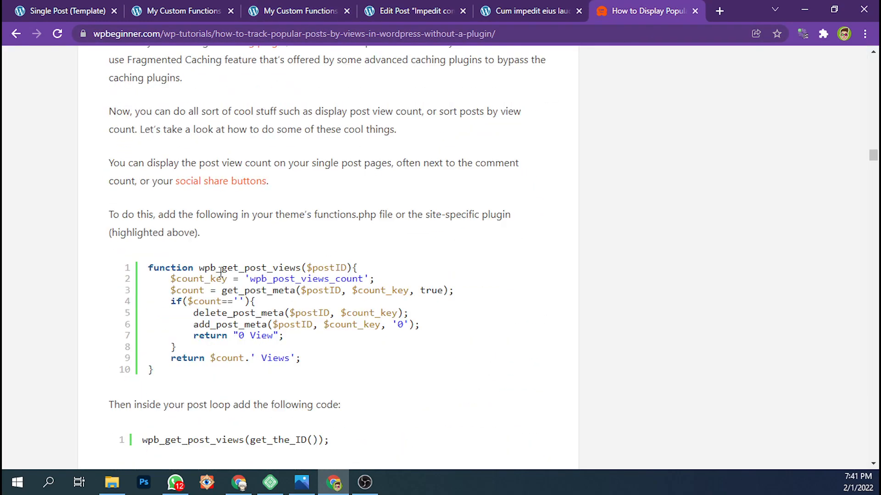
left_click_drag(301, 298, 156, 216)
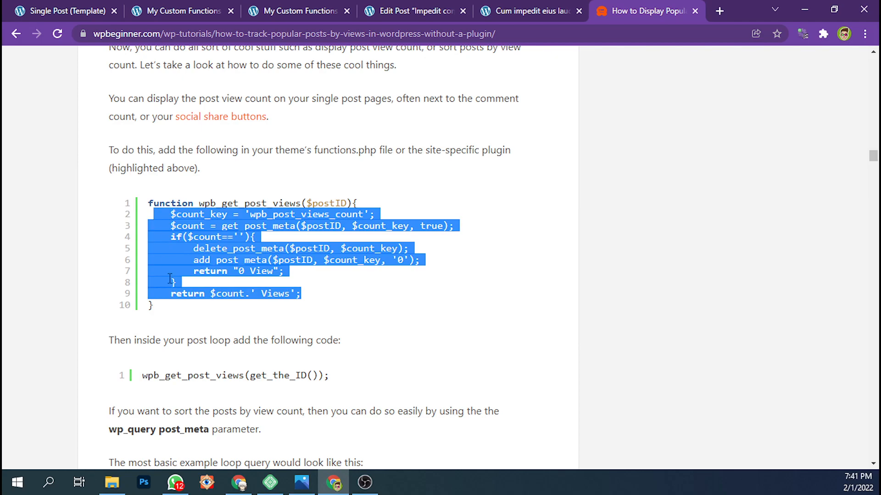
left_click(197, 305)
left_click_drag(198, 306, 147, 202)
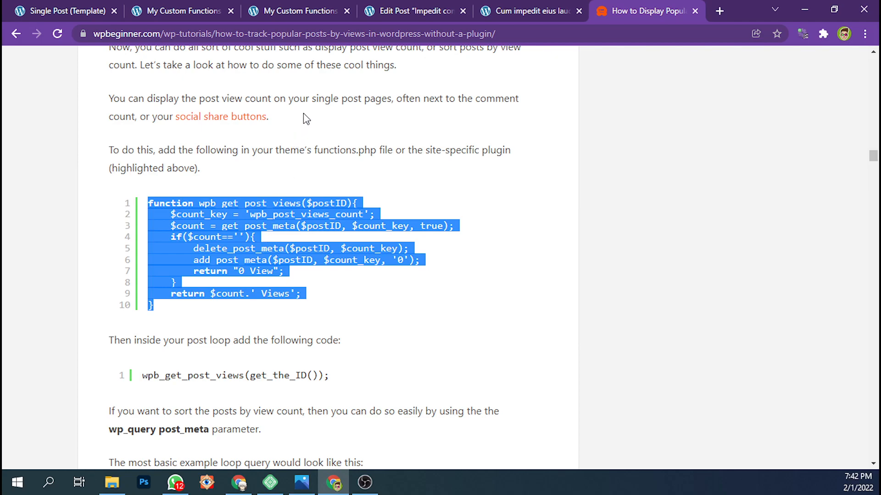
Compare the wpb_get_post_views code in My Custom Functions with the Impedit post's wpb_post_views_count custom field value
left_click(252, 8)
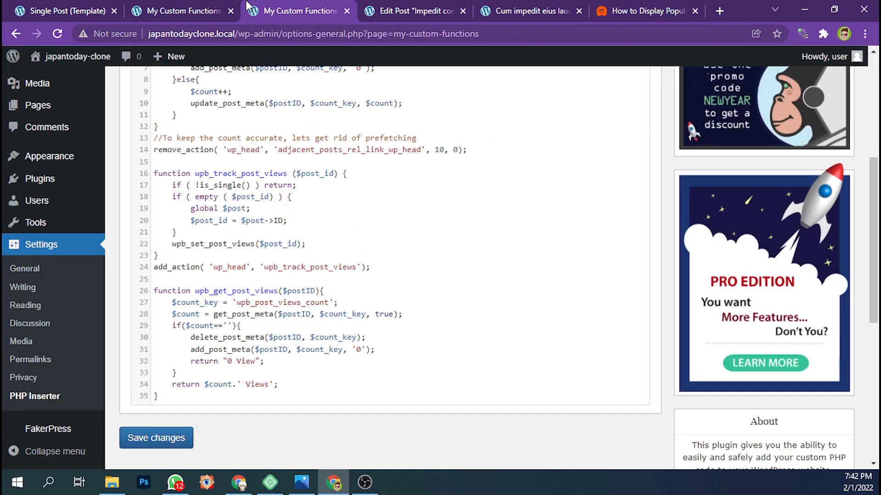
scroll(269, 296, "down", 1)
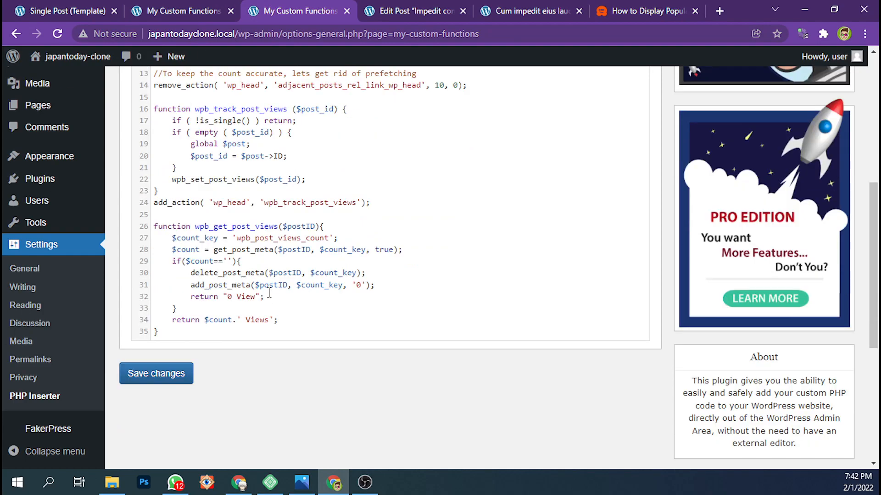
left_click(406, 11)
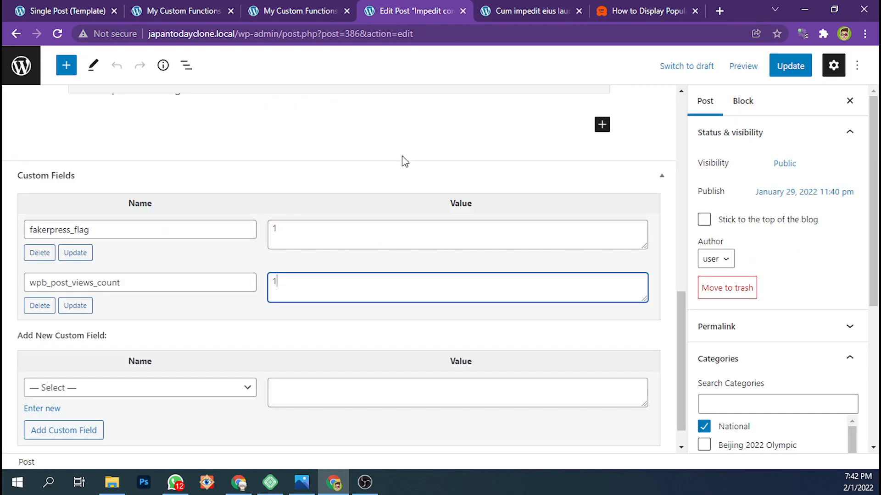
left_click_drag(299, 279, 265, 282)
left_click(272, 4)
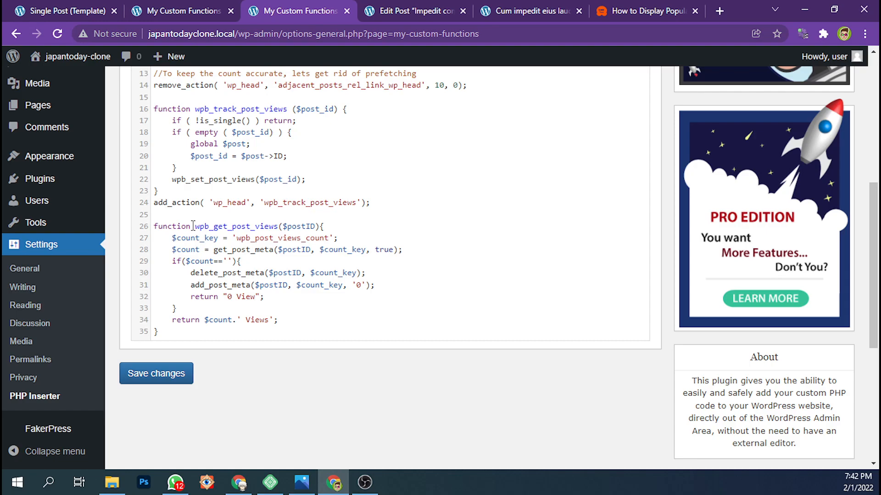
Highlight the article's wpb_set_post_views, wpb_track_post_views and wpb_get_post_views snippets one after another for review
left_click(632, 9)
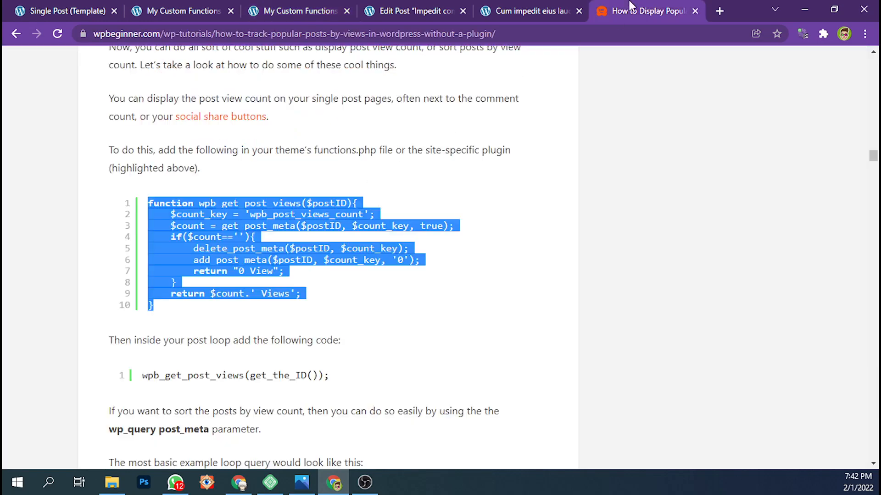
scroll(294, 229, "up", 6)
scroll(276, 206, "up", 5)
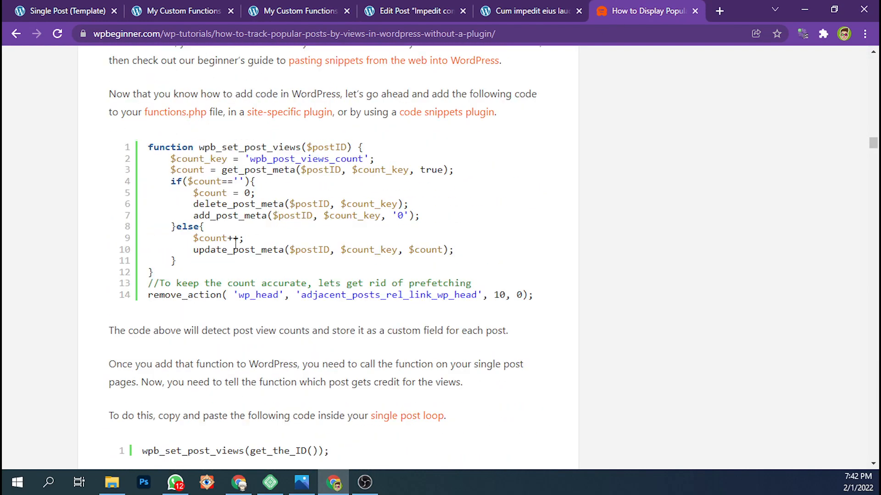
left_click_drag(521, 294, 153, 147)
scroll(173, 170, "down", 10)
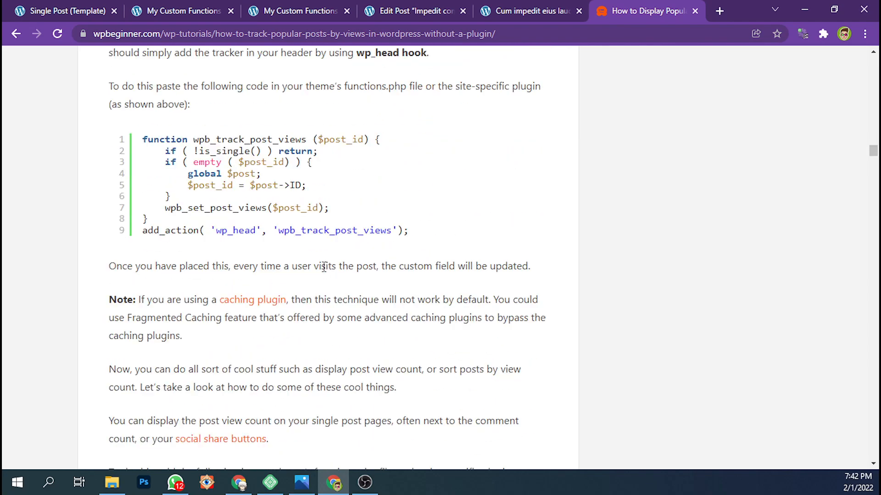
left_click_drag(422, 233, 142, 146)
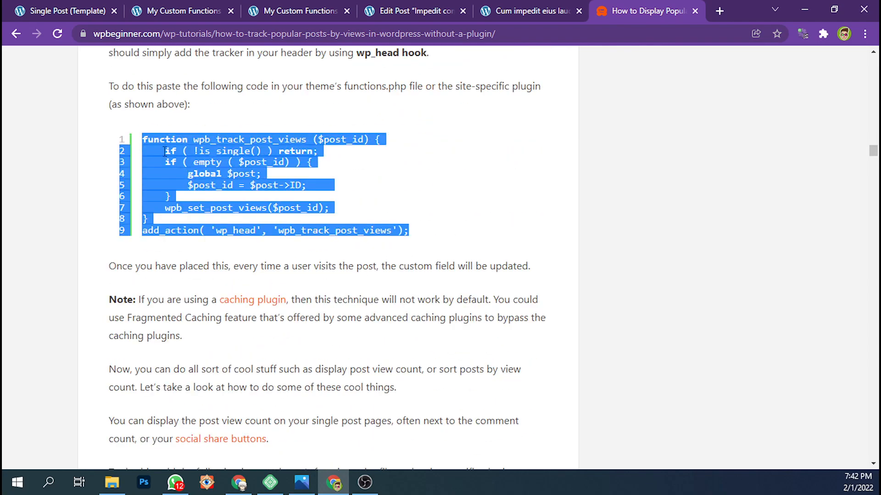
scroll(165, 151, "down", 8)
left_click_drag(312, 231, 151, 140)
left_click_drag(309, 244, 149, 137)
Review all three view-counting functions in the My Custom Functions PHP code, from wpb_set_post_views to wpb_get_post_views
left_click(286, 7)
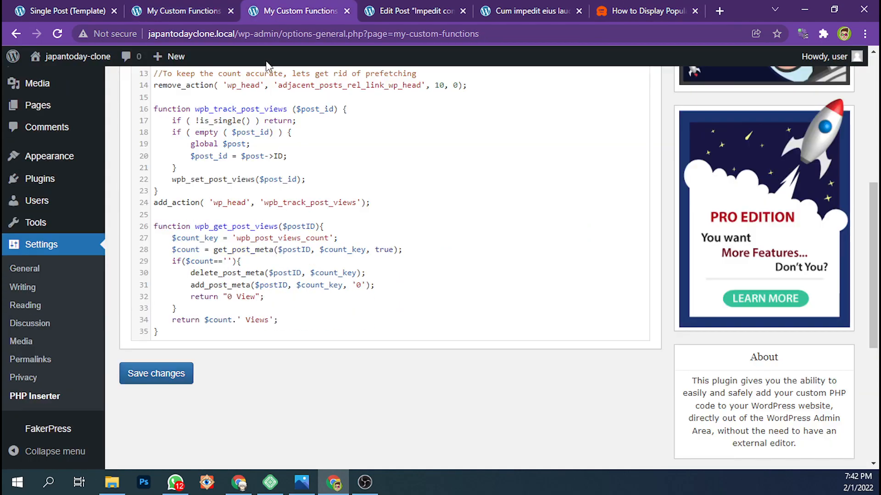
scroll(454, 216, "up", 5)
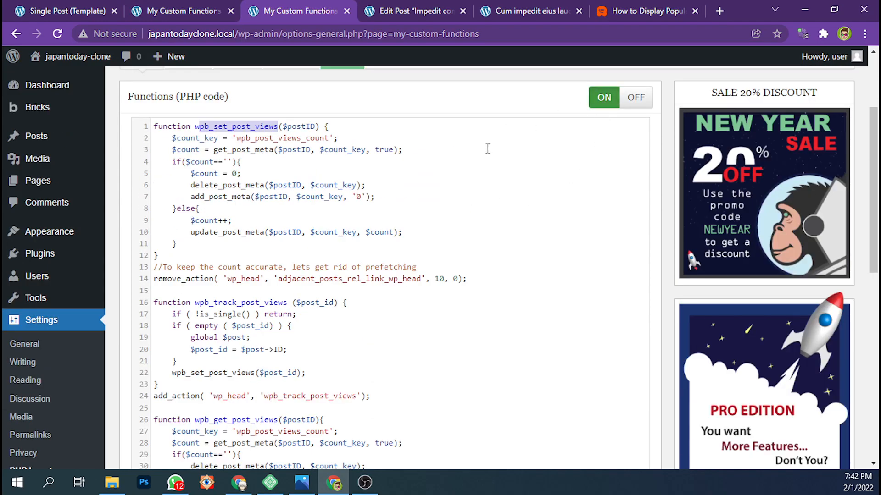
scroll(360, 221, "down", 3)
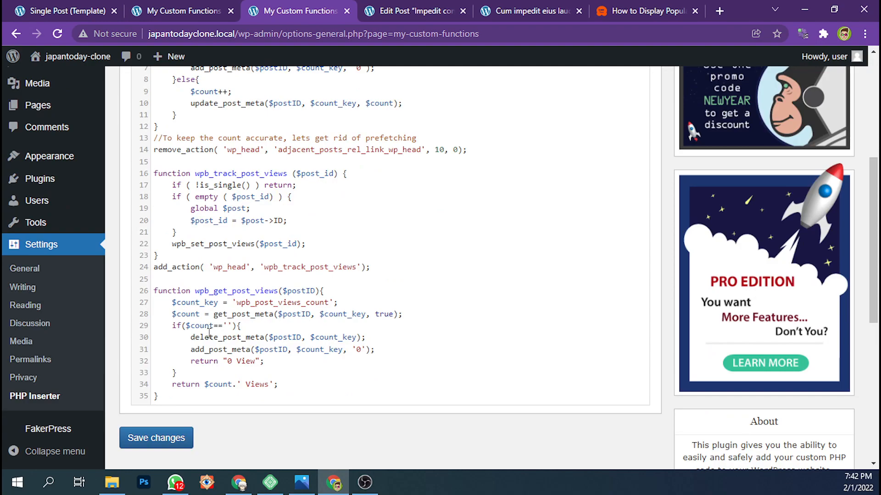
scroll(327, 248, "up", 4)
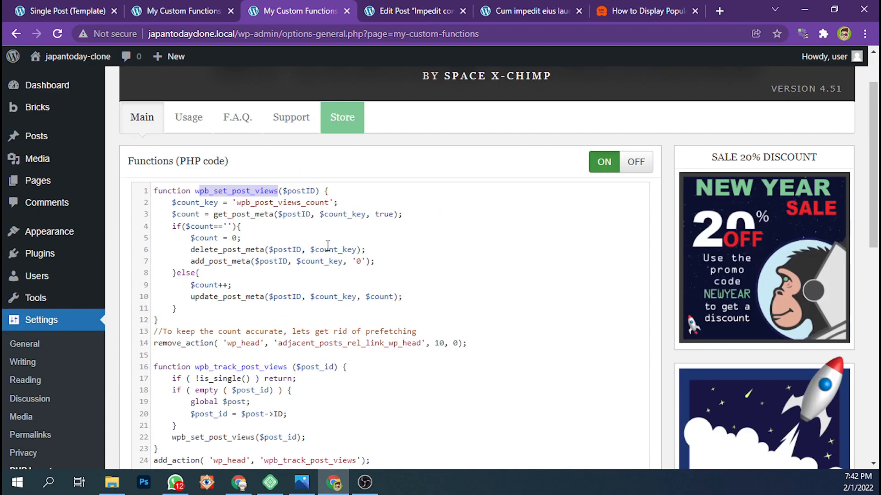
left_click(320, 259)
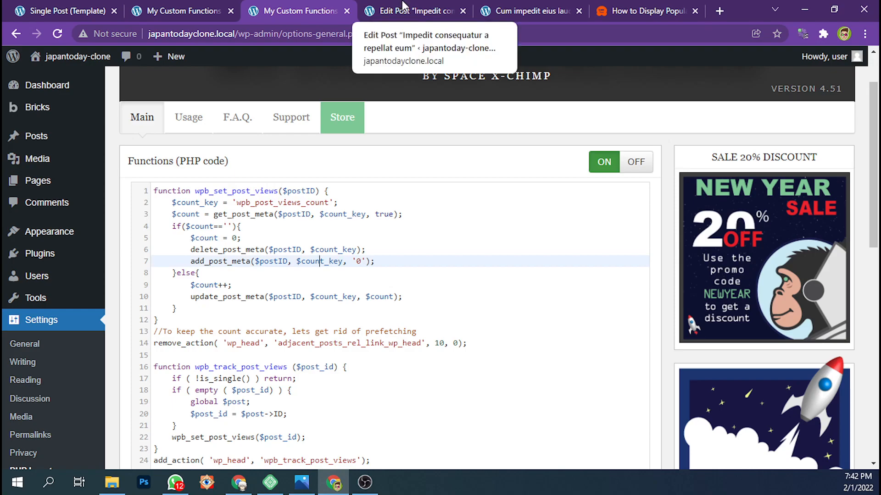
Switch to the Single Post template in Bricks, widen the canvas and examine the PHP in the Popular list's Code element
left_click(85, 8)
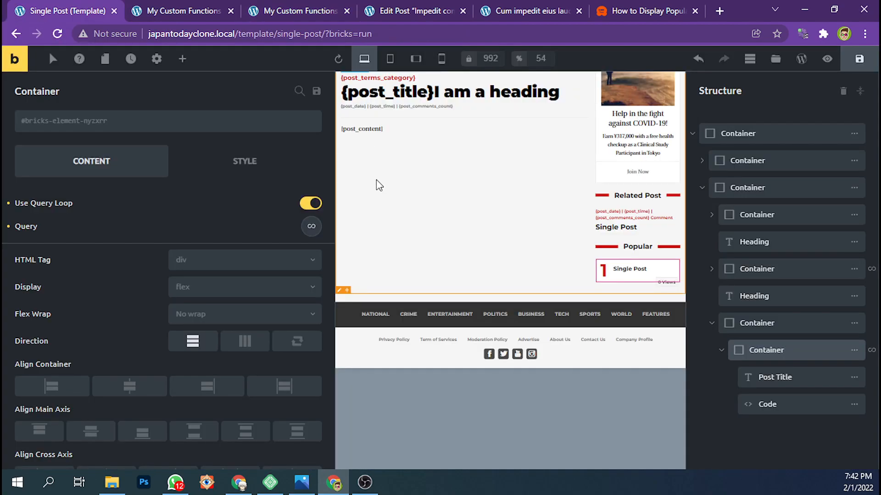
left_click_drag(338, 179, 222, 179)
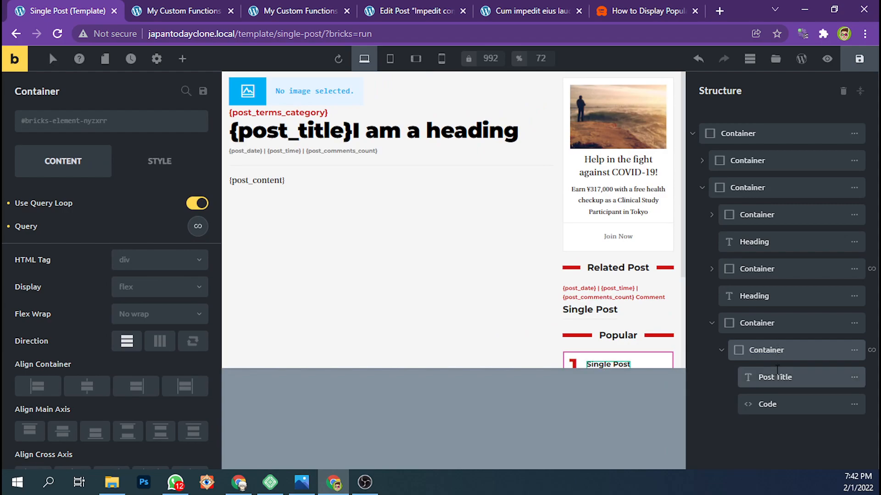
left_click(778, 376)
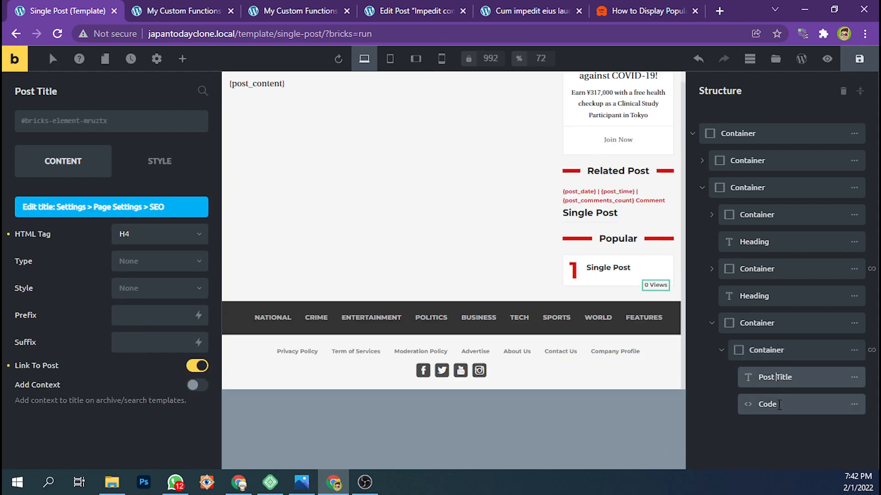
left_click(779, 405)
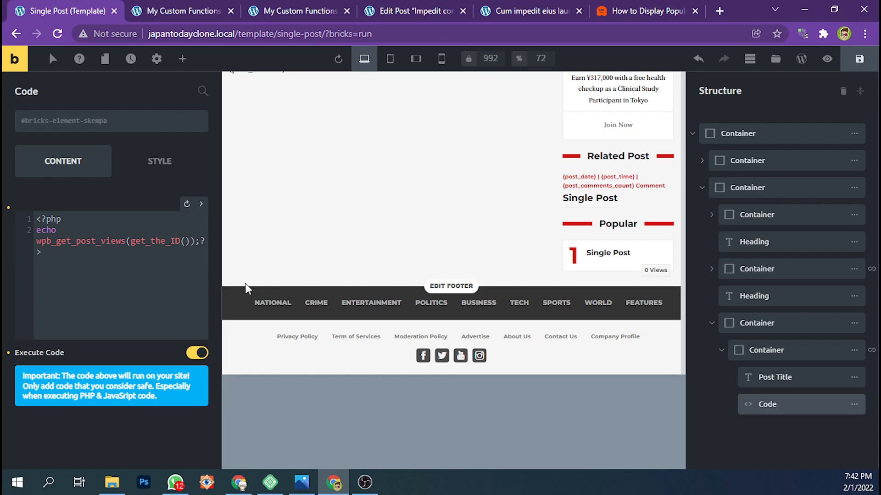
left_click(81, 250)
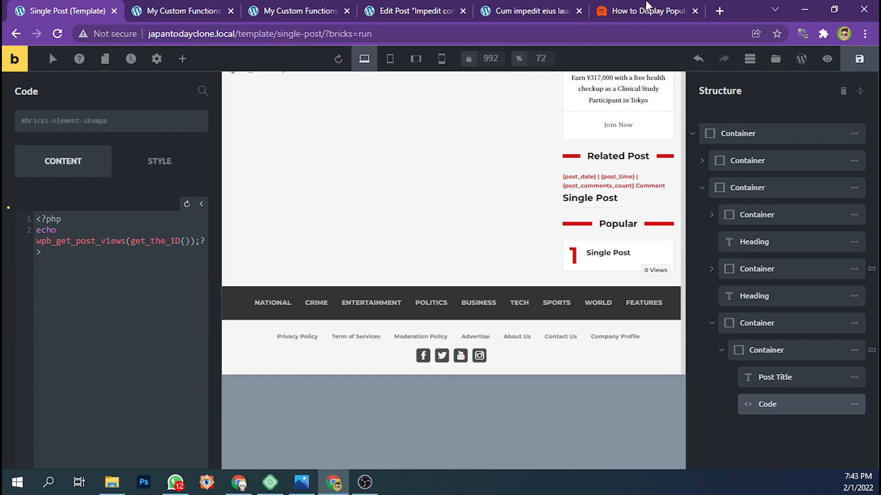
Find and highlight the article's post-loop line wpb_get_post_views(get_the_ID()); in the WPBeginner tutorial
left_click(647, 11)
scroll(240, 243, "down", 1)
double_click(240, 243)
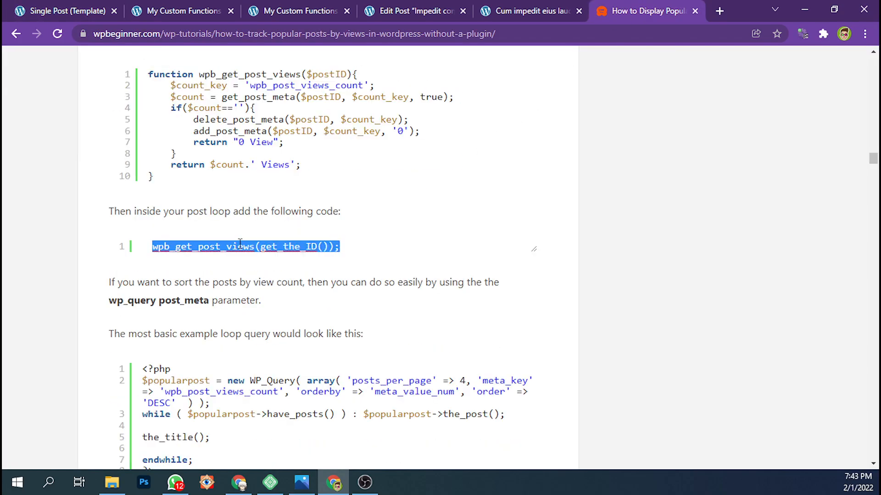
left_click(296, 246)
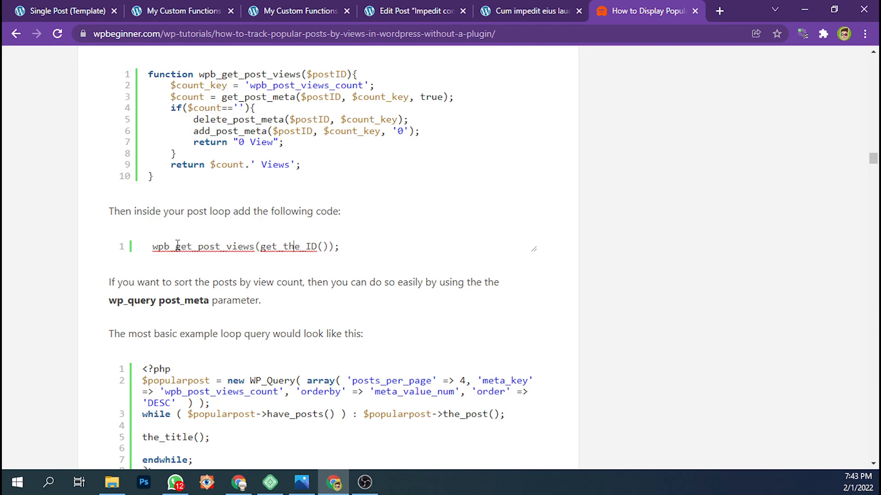
left_click_drag(154, 247, 354, 247)
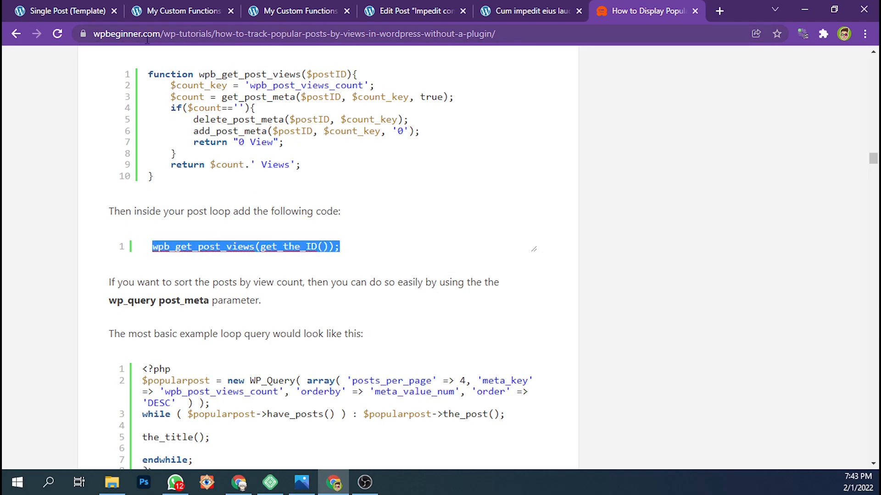
Compare the article's loop line with the template's Code element and highlight its opening <?php echo part
left_click(158, 7)
left_click(75, 7)
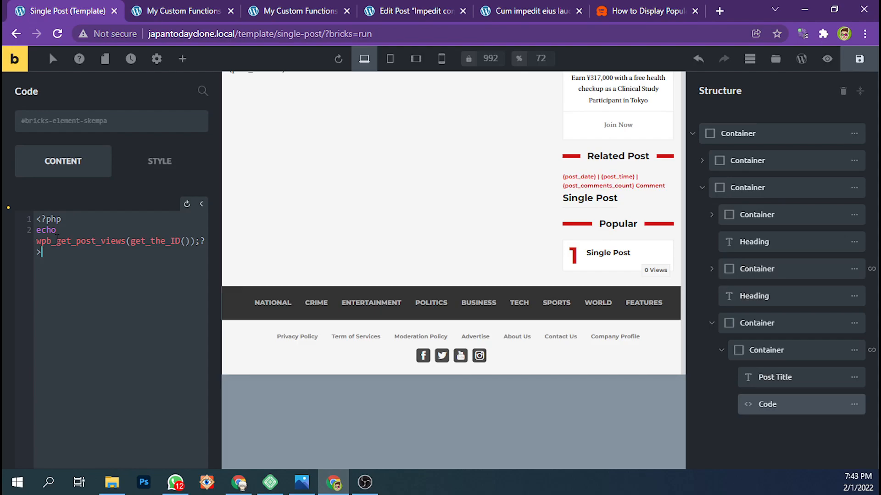
left_click(674, 11)
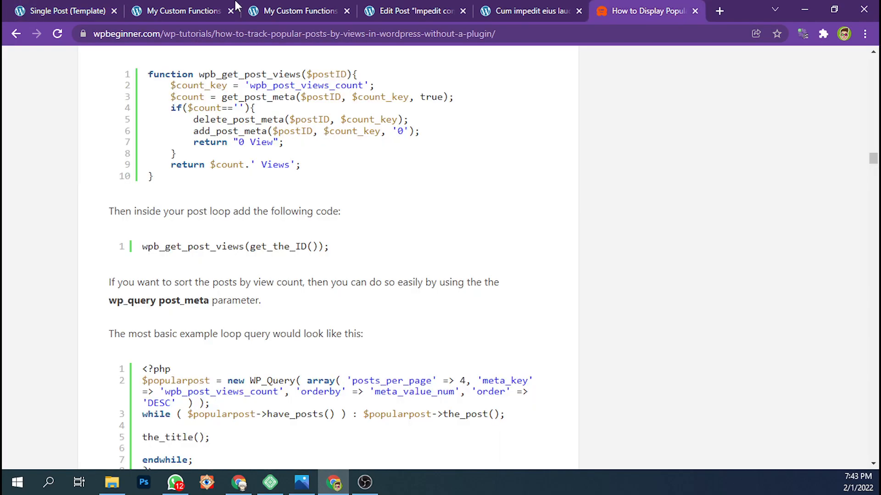
left_click(91, 10)
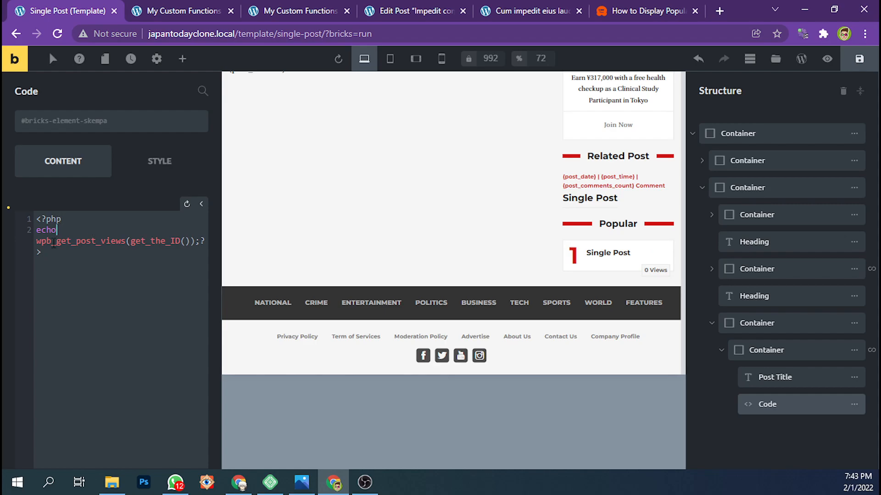
left_click_drag(44, 241, 36, 220)
left_click(51, 253)
Inspect the Popular list's Post Title settings and open the Query settings of its parent loop container
left_click(782, 377)
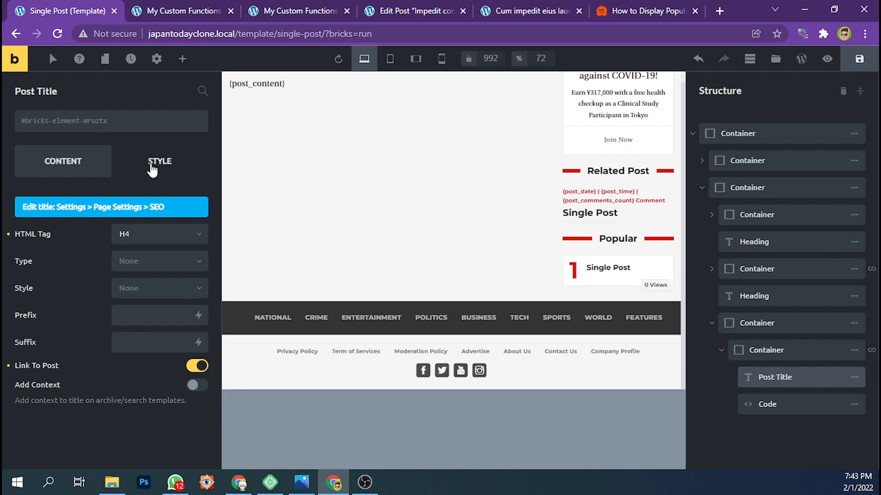
left_click(152, 171)
left_click(68, 161)
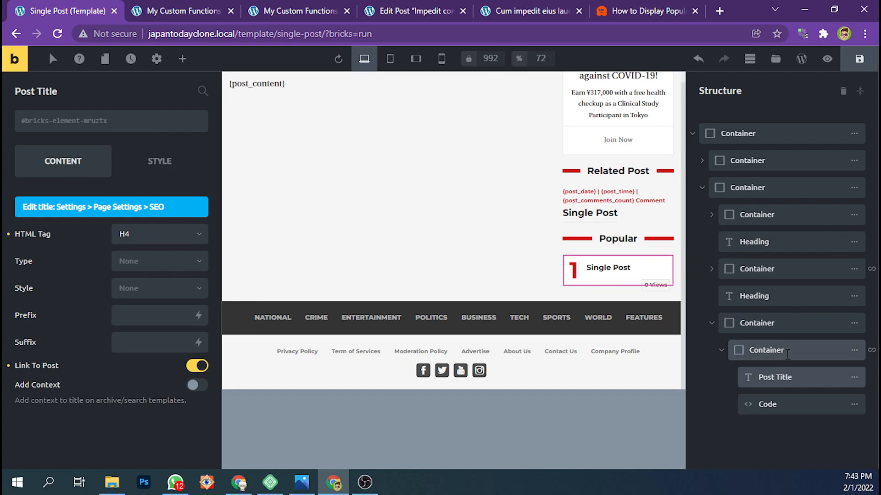
left_click(787, 350)
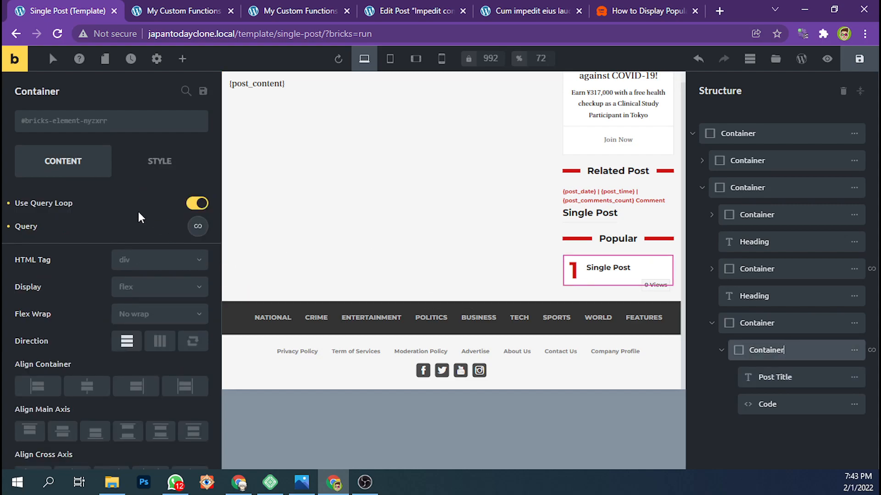
scroll(131, 216, "down", 1)
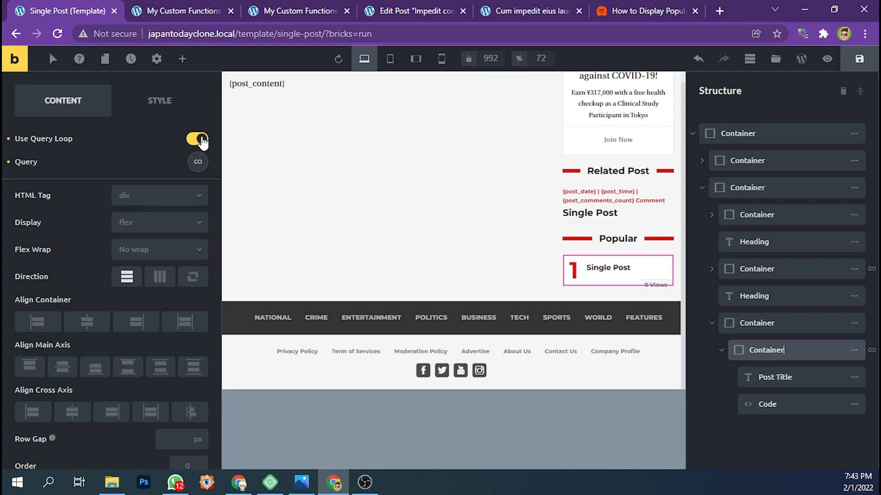
left_click(198, 163)
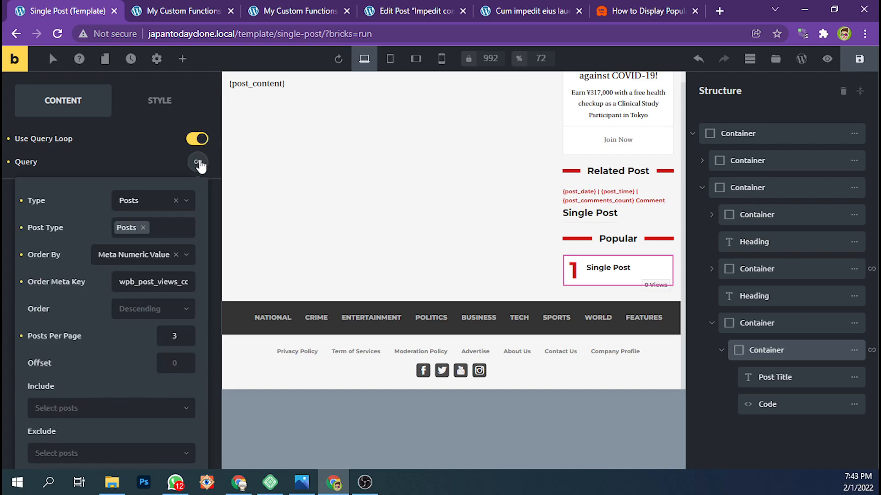
Set the Popular list query's Order By option to Meta numeric value
scroll(134, 182, "down", 1)
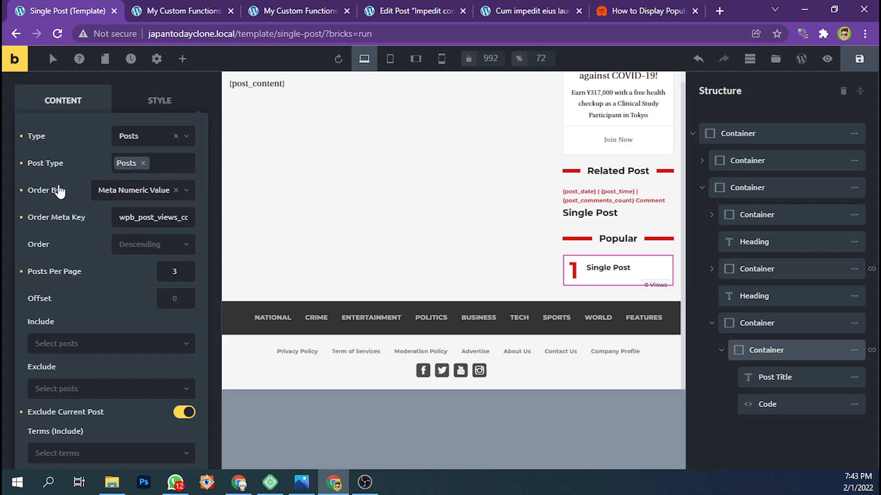
left_click(118, 194)
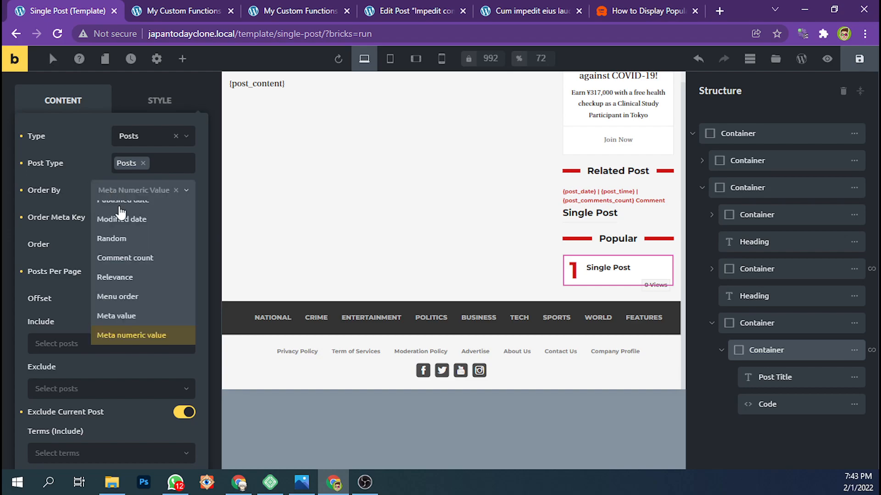
left_click(127, 340)
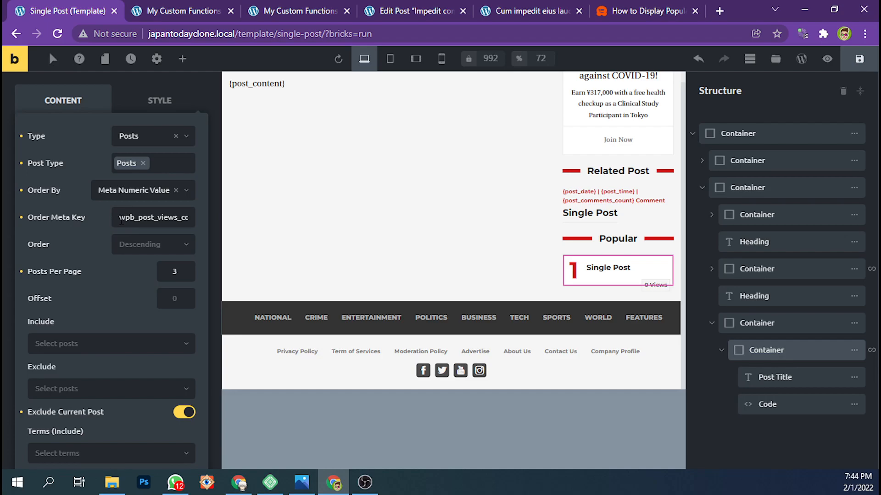
Compare the query's Order Meta Key with the wpb_post_views_count custom field name in the post editor, highlighting that name
left_click(298, 10)
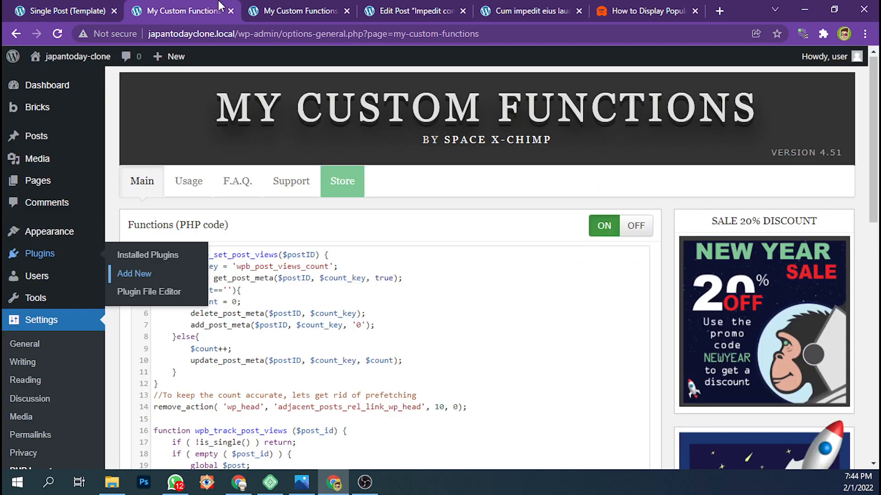
left_click(373, 11)
left_click(137, 282)
left_click_drag(142, 281, 26, 282)
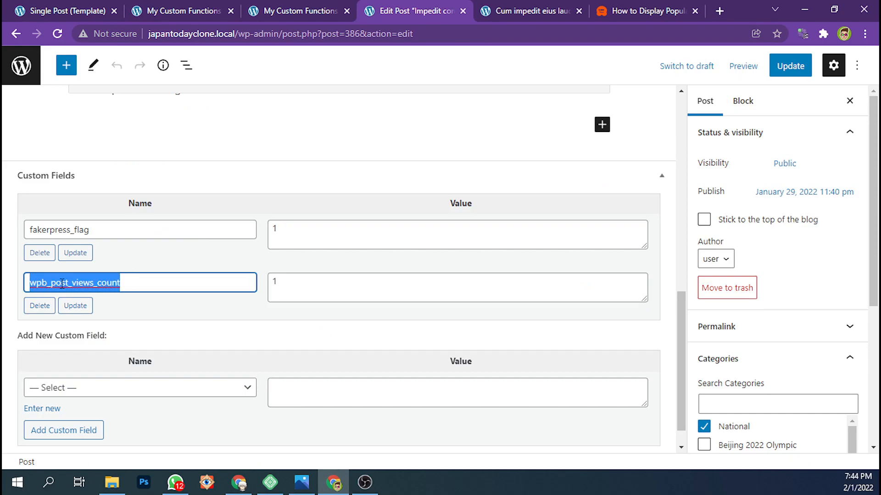
left_click(93, 6)
left_click(300, 11)
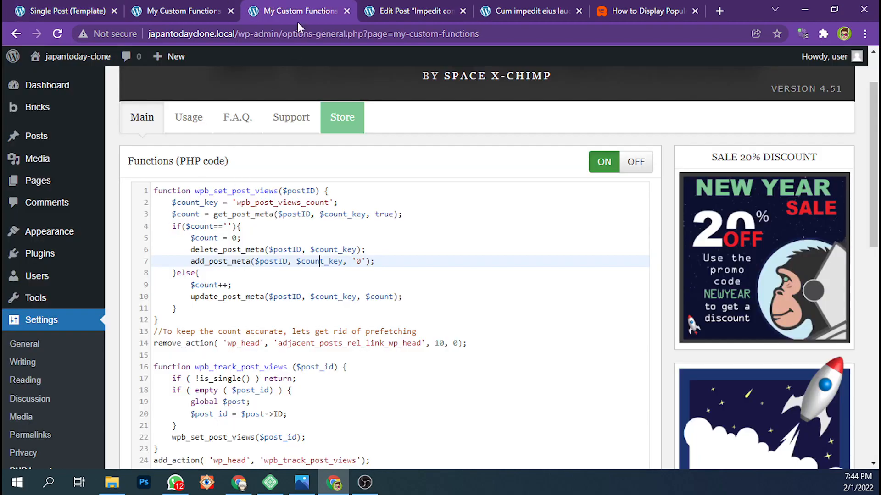
left_click(380, 11)
left_click_drag(129, 280, 28, 291)
left_click(100, 4)
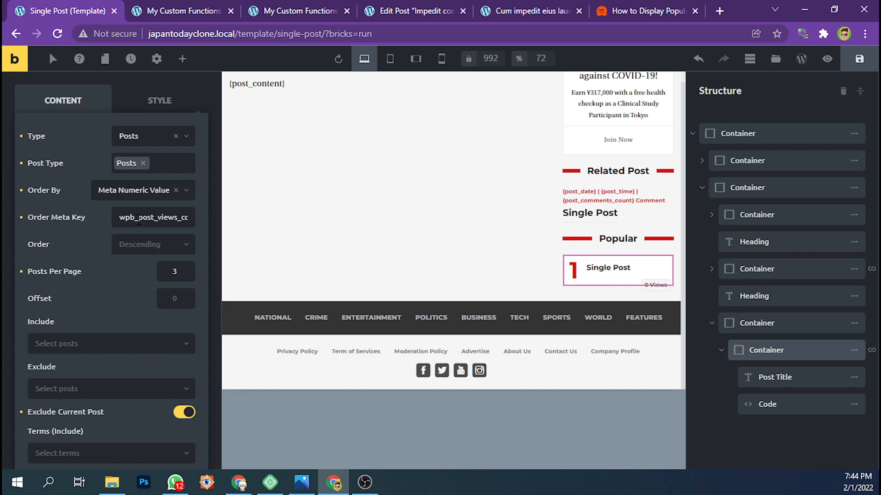
left_click(138, 218)
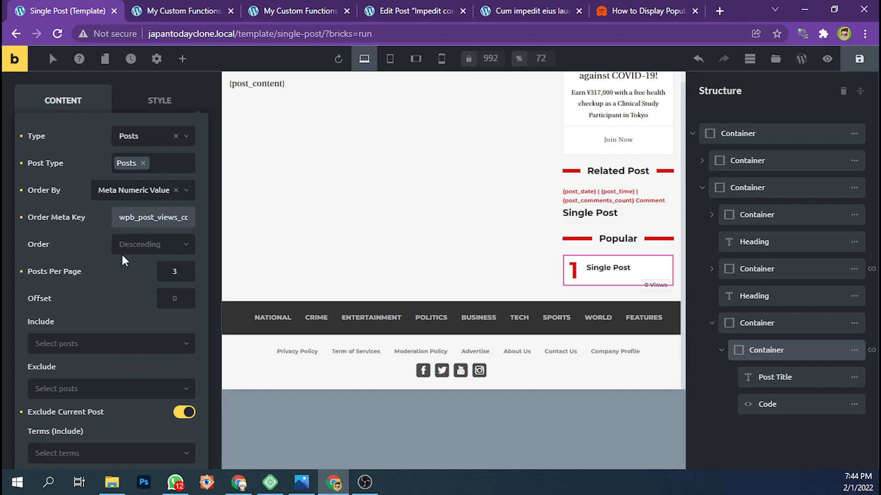
Review the query's remaining settings, including Posts Per Page, Exclude Current Post and the Categories (Post) taxonomy query
scroll(122, 255, "down", 1)
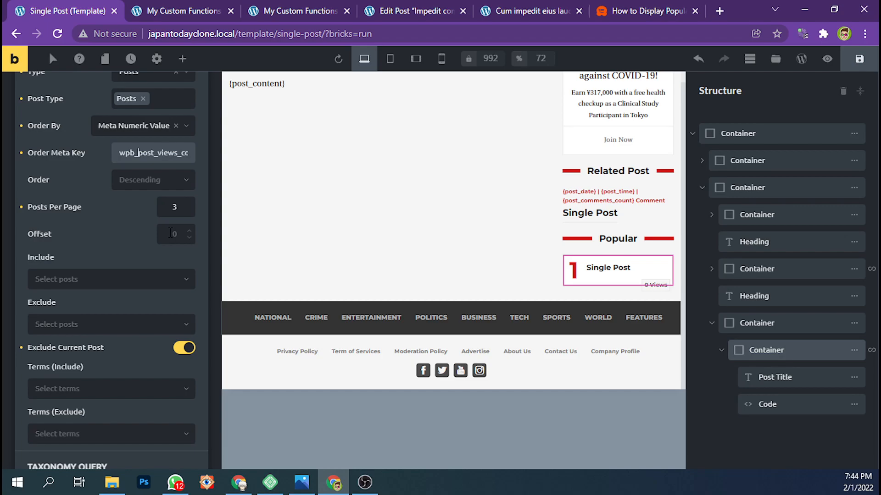
scroll(98, 293, "down", 2)
scroll(97, 292, "down", 1)
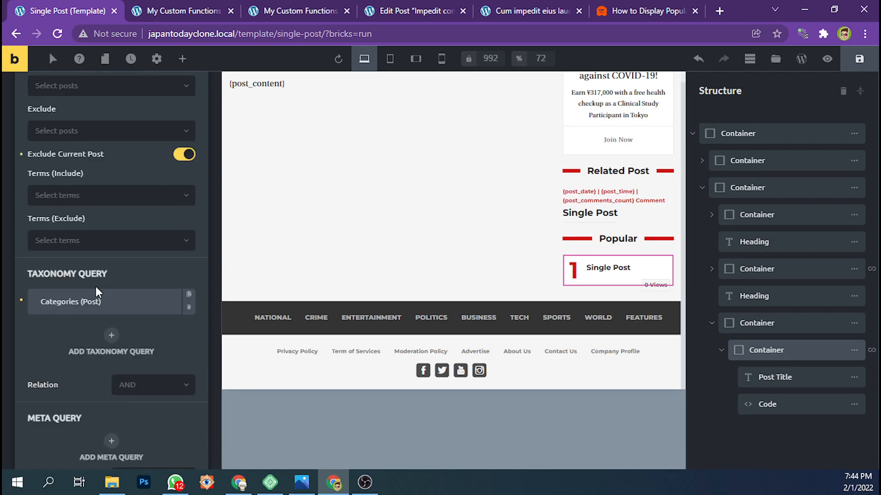
scroll(102, 271, "up", 2)
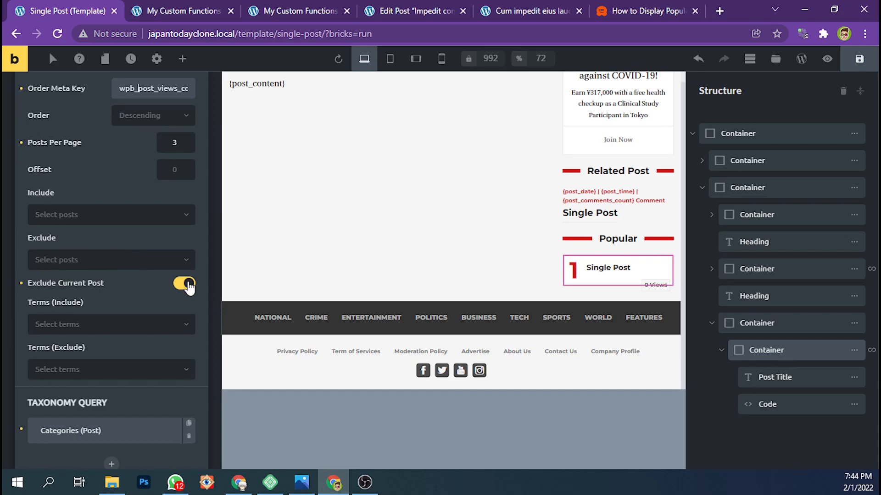
scroll(160, 284, "down", 2)
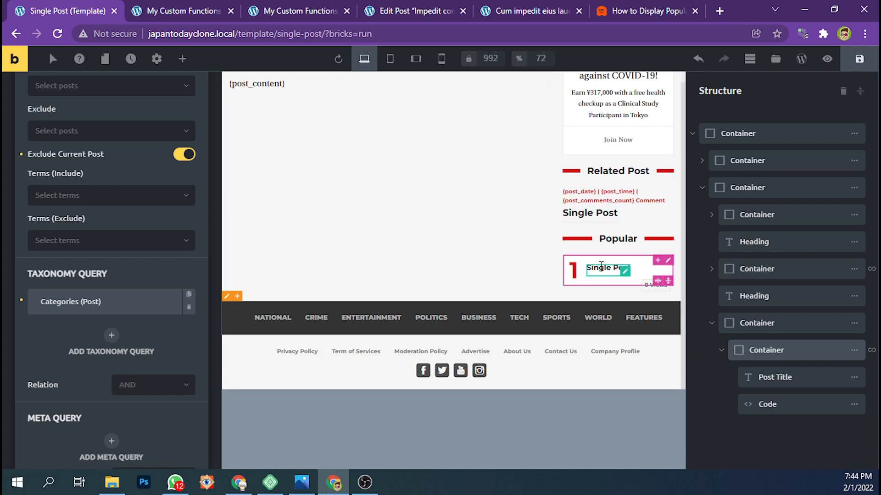
Save the Single Post template and reload the live "Cum impedit eius laudantium" post page
scroll(403, 203, "up", 2)
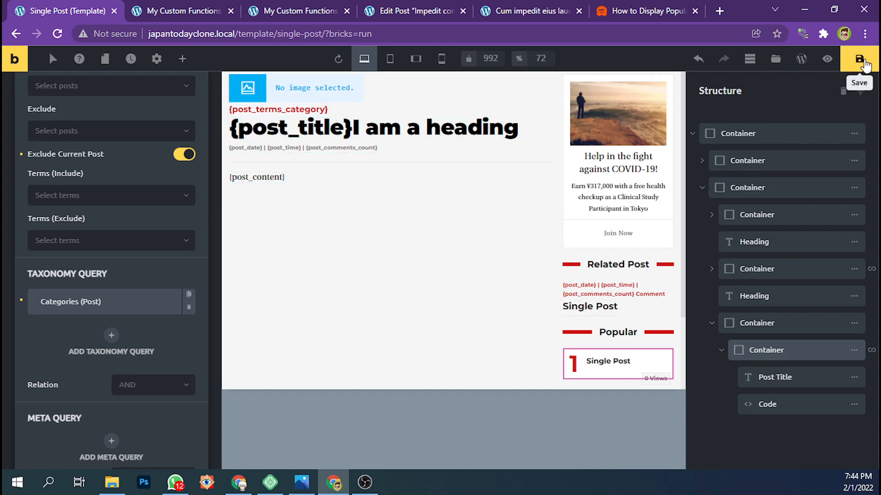
left_click(861, 61)
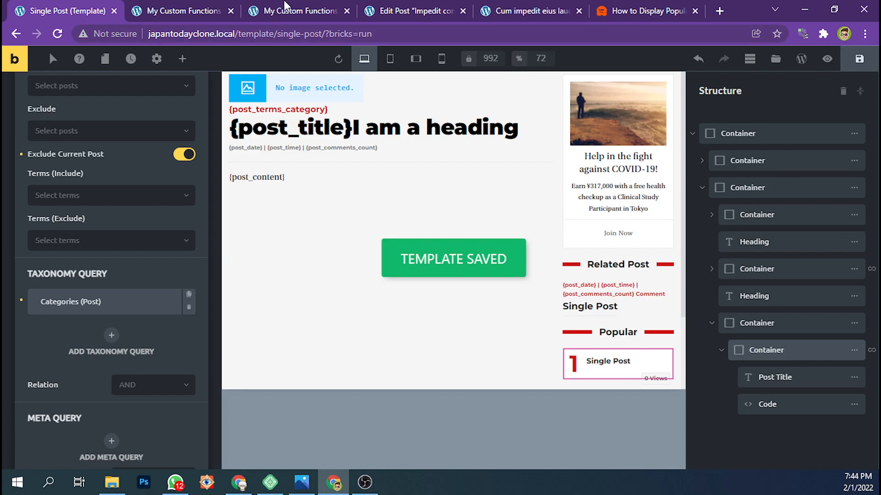
left_click(509, 10)
left_click(409, 34)
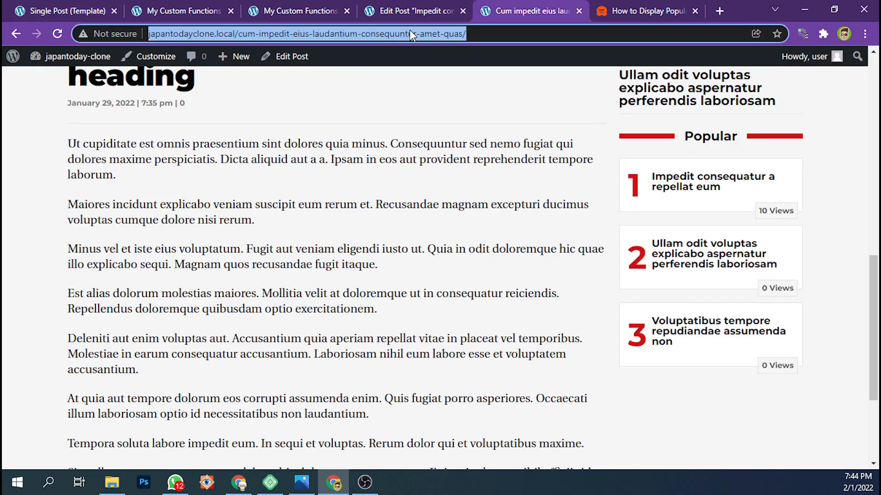
key("Return")
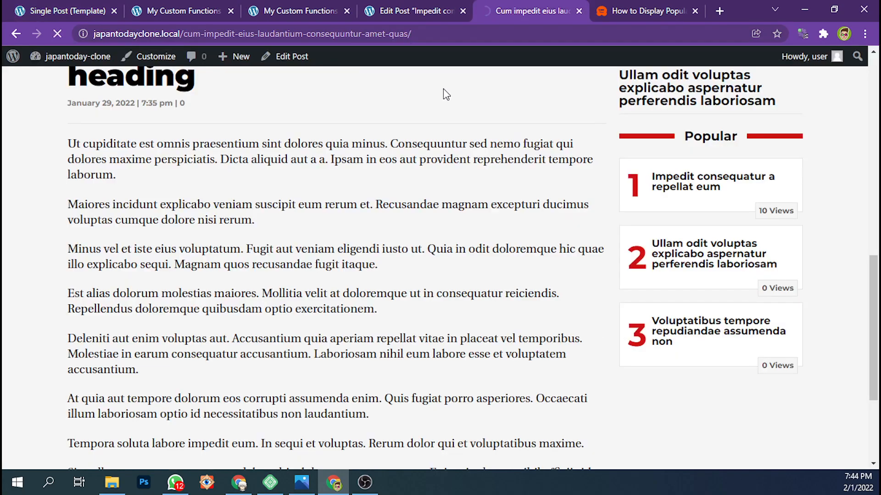
Examine the view counts in the post's Popular list, highlighting part of the first entry's count
scroll(683, 213, "down", 4)
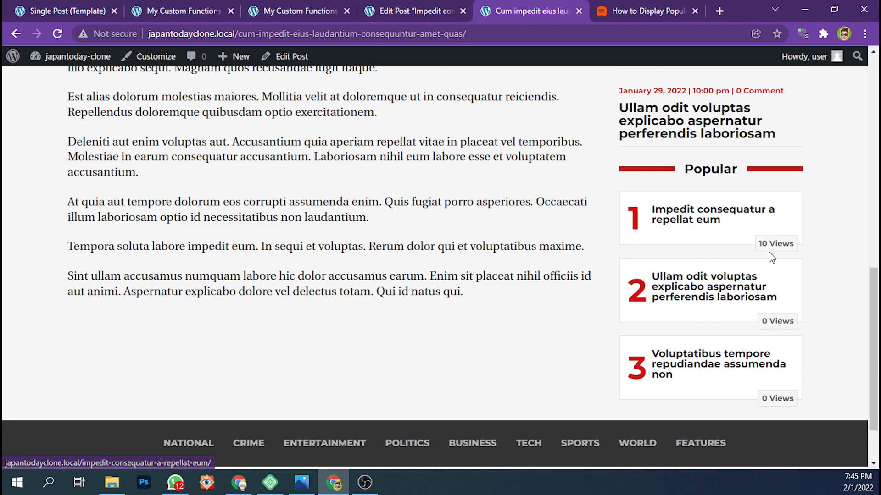
left_click_drag(763, 243, 769, 241)
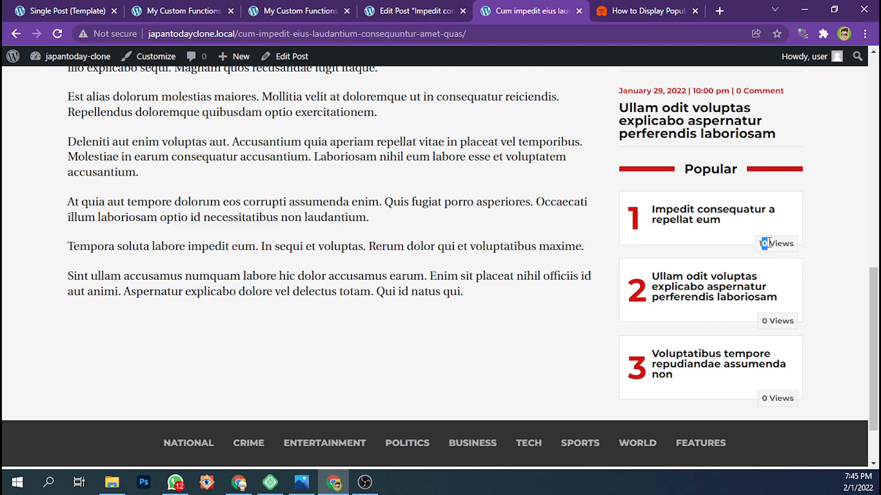
left_click(768, 244)
scroll(669, 275, "down", 2)
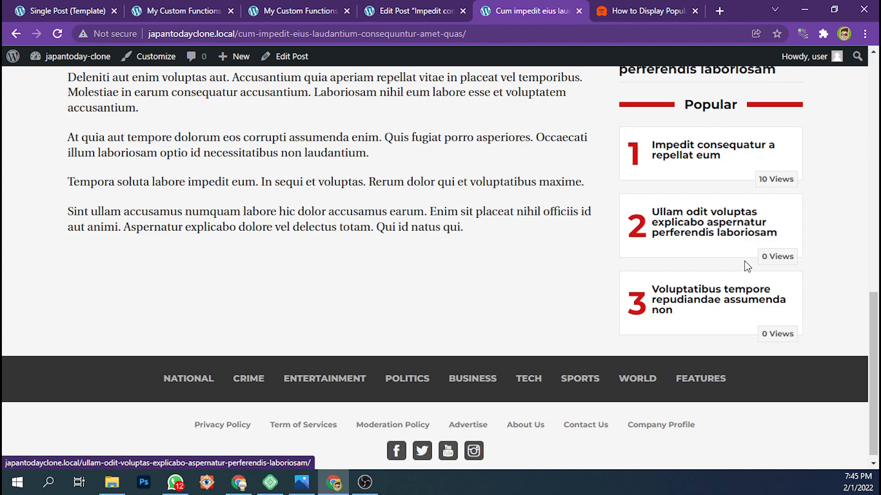
Visit the second Popular post, "Ullam odit voluptas explicabo aspernatur perferendis laboriosam", and return to the original post, reloading it to refresh the view counts
left_click(696, 233)
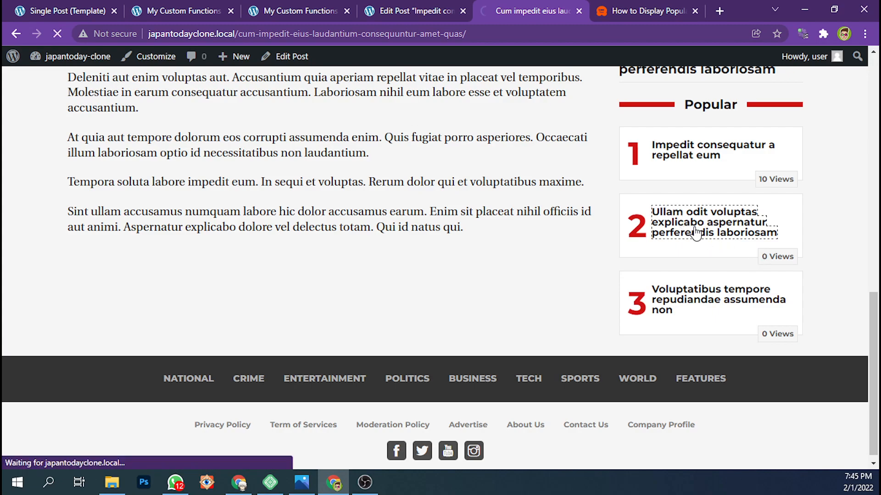
scroll(653, 256, "down", 10)
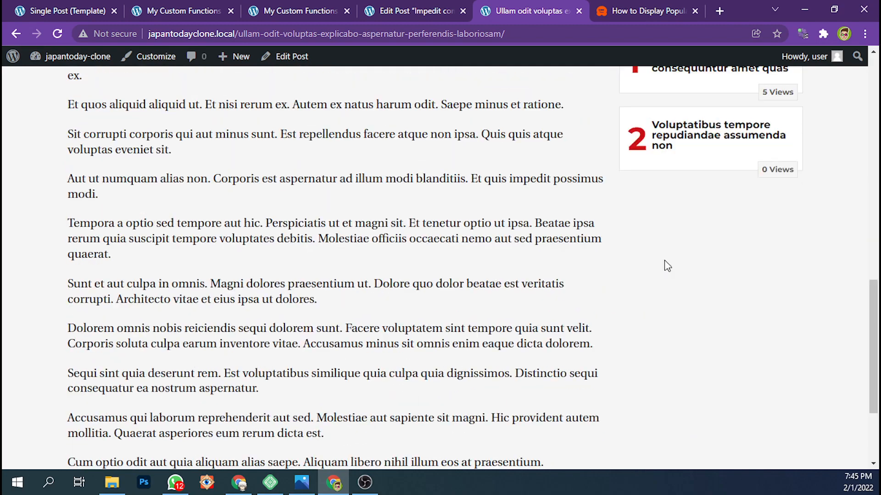
scroll(664, 260, "up", 4)
scroll(564, 211, "up", 3)
mouse_move(41, 46)
left_click(15, 34)
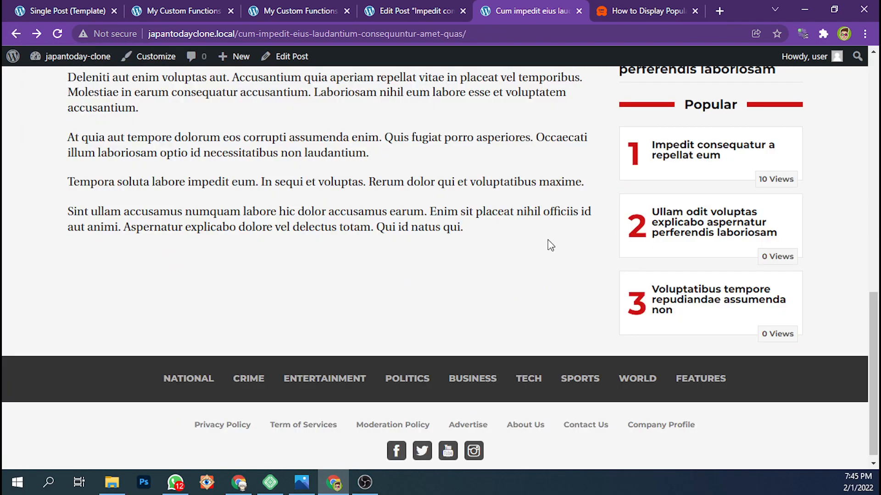
left_click(406, 34)
key("Return")
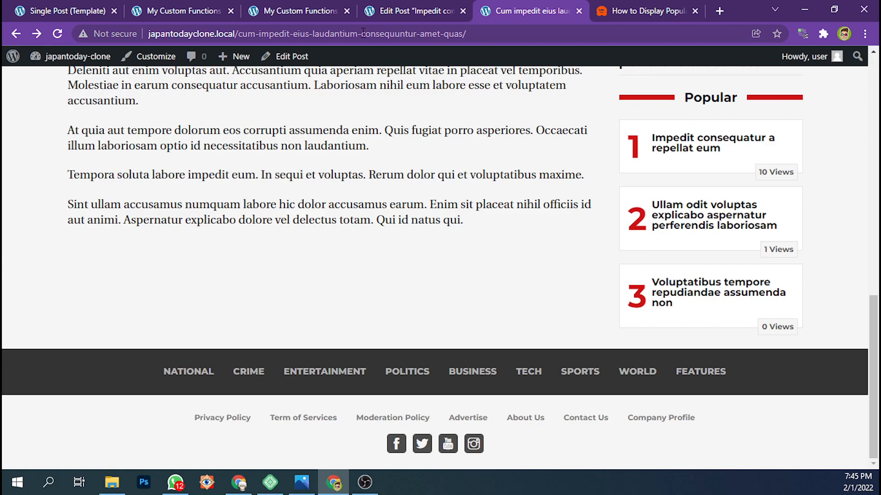
Check the wpb_post_views_count value in the post editor against the live post's Popular list and review the Related Post section
left_click(385, 9)
left_click(284, 294)
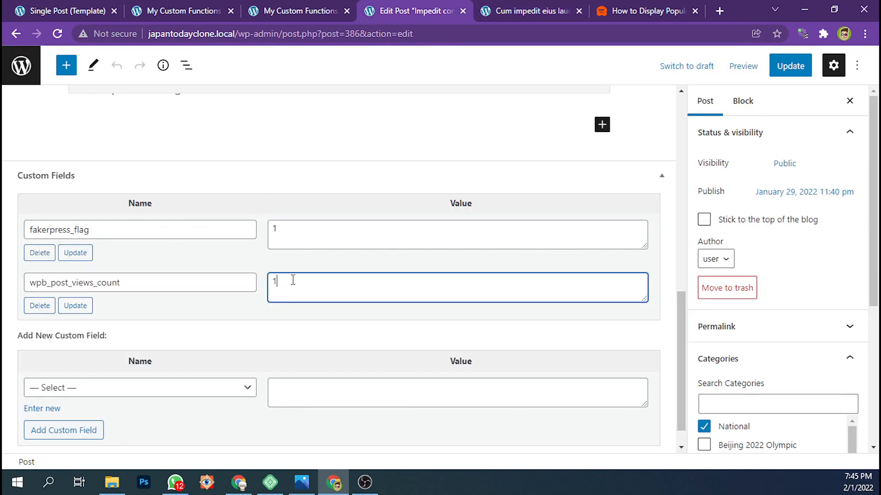
left_click(514, 9)
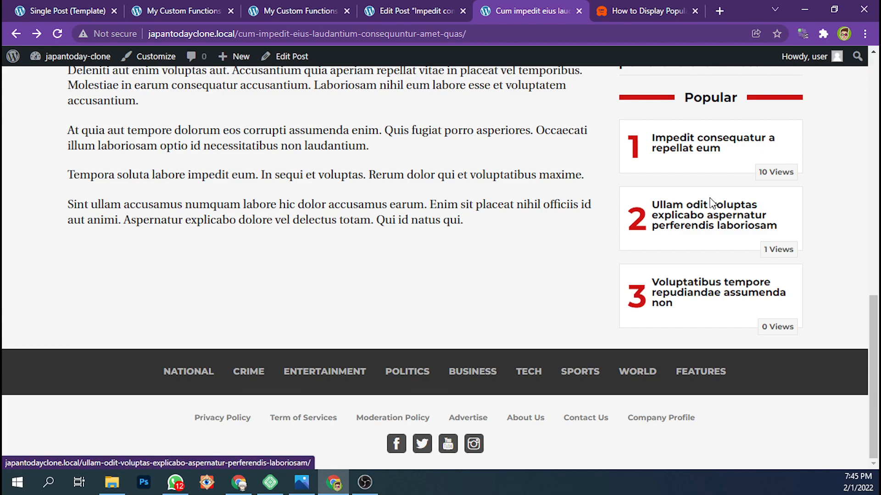
scroll(816, 213, "up", 3)
scroll(817, 212, "up", 10)
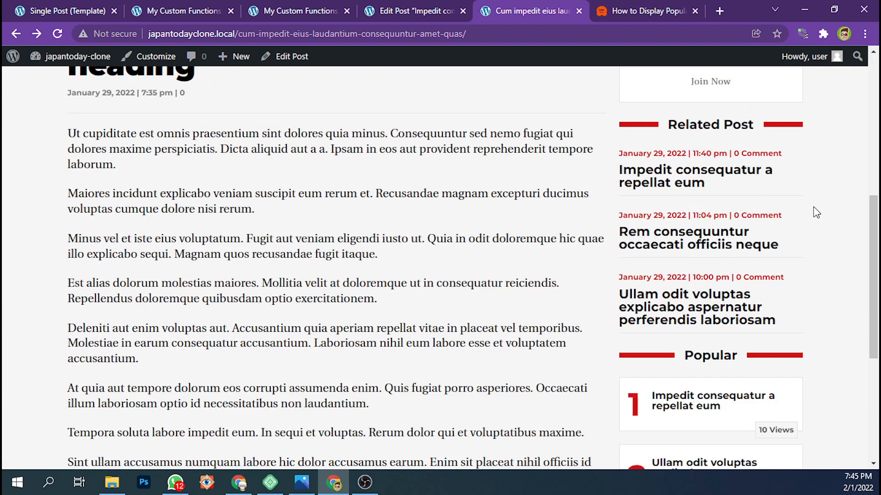